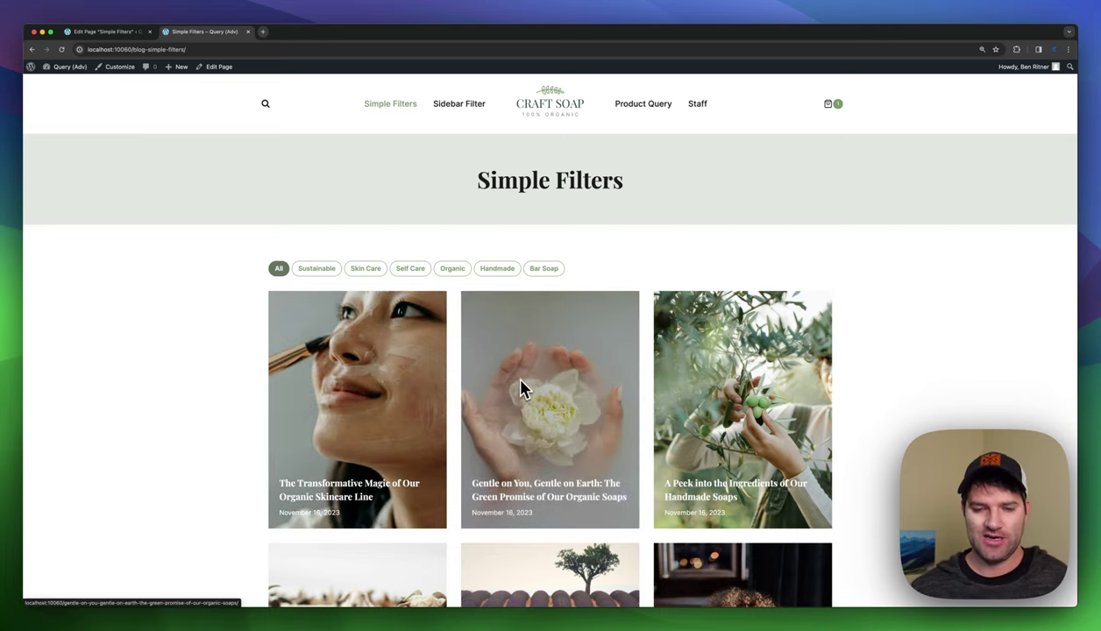
Step: Try the category filters above the Simple Filters post grid, including Organic, and reset the grid to All
{"action": "scroll", "coordinate": [520, 389], "scroll_direction": "down", "scroll_amount": 3}
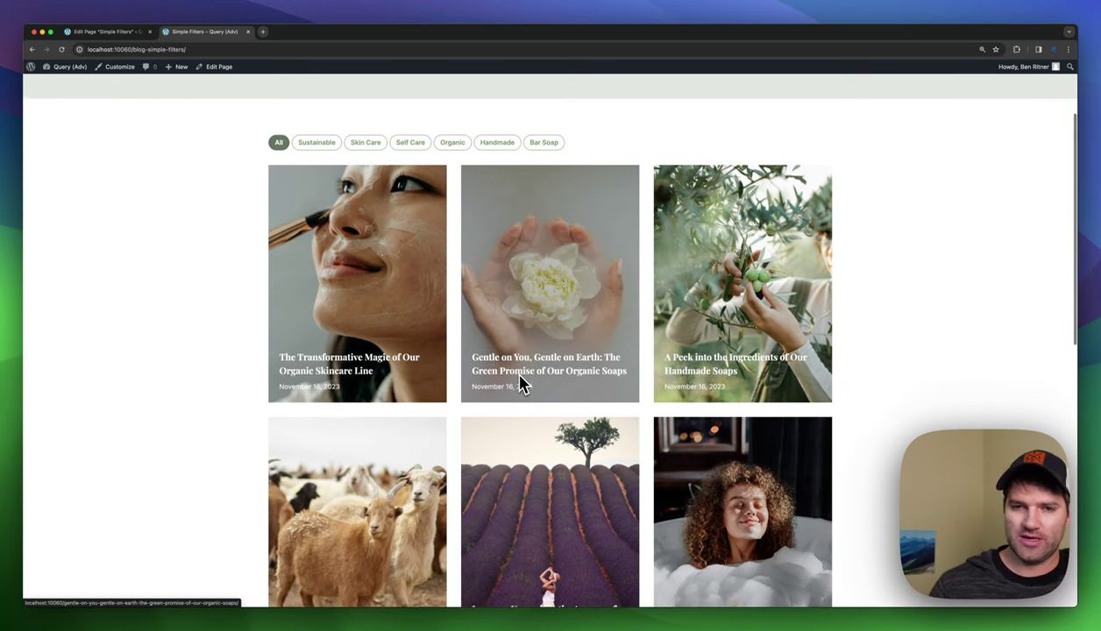
{"action": "scroll", "coordinate": [518, 378], "scroll_direction": "down", "scroll_amount": 1}
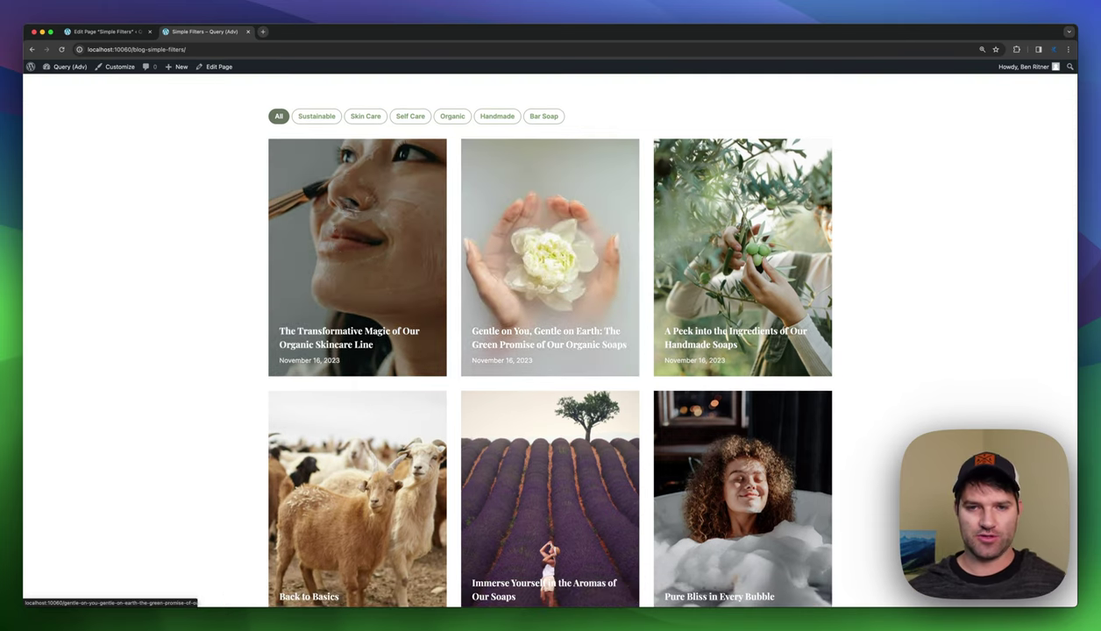
{"action": "scroll", "coordinate": [740, 339], "scroll_direction": "up", "scroll_amount": 4}
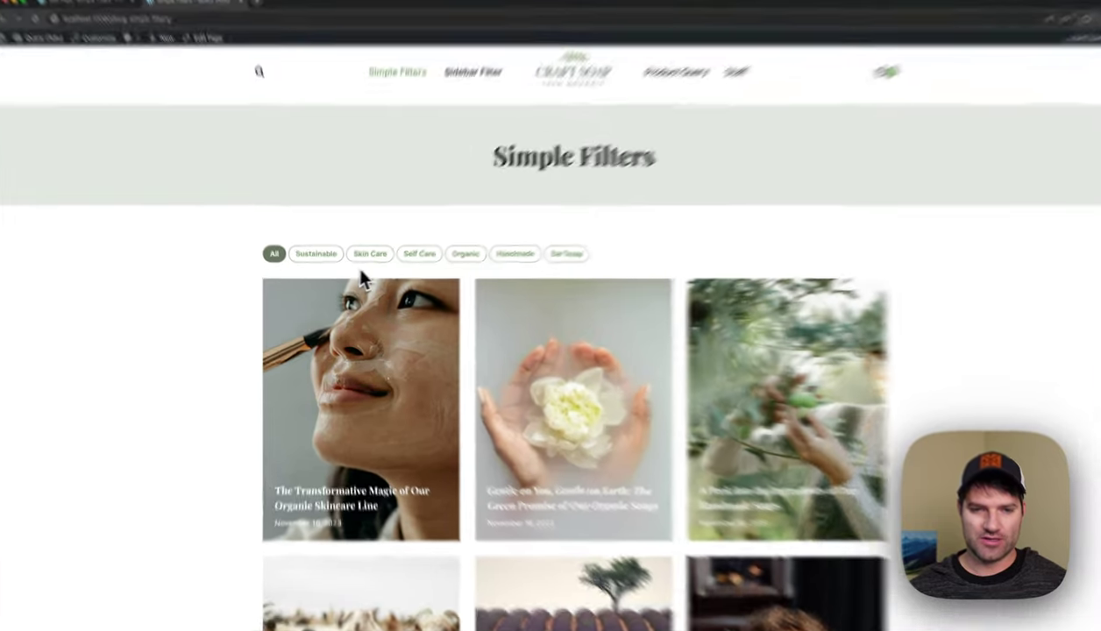
{"action": "left_click", "coordinate": [317, 255]}
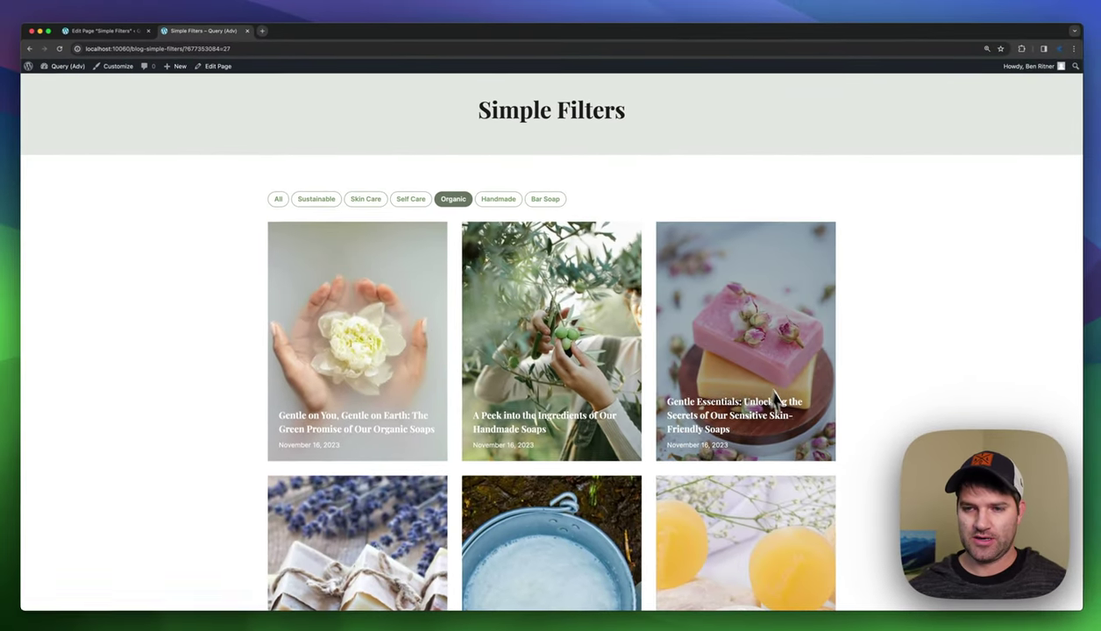
{"action": "left_click", "coordinate": [280, 203]}
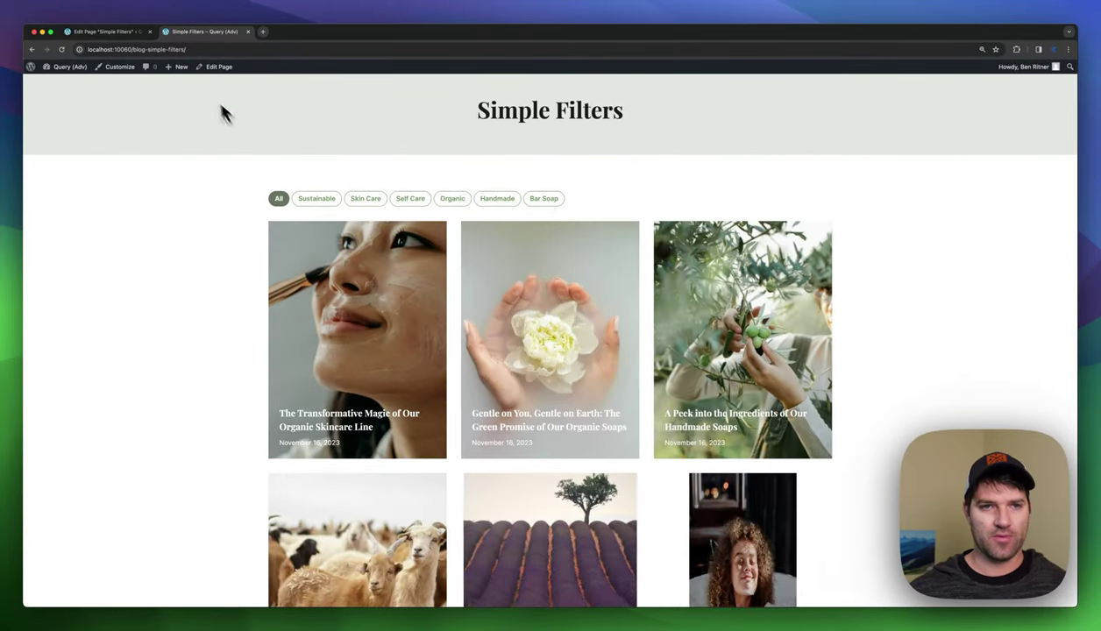
Step: Open the Simple Filters page for editing and show the style settings of its Query Loop (Adv) block
{"action": "left_click", "coordinate": [218, 68]}
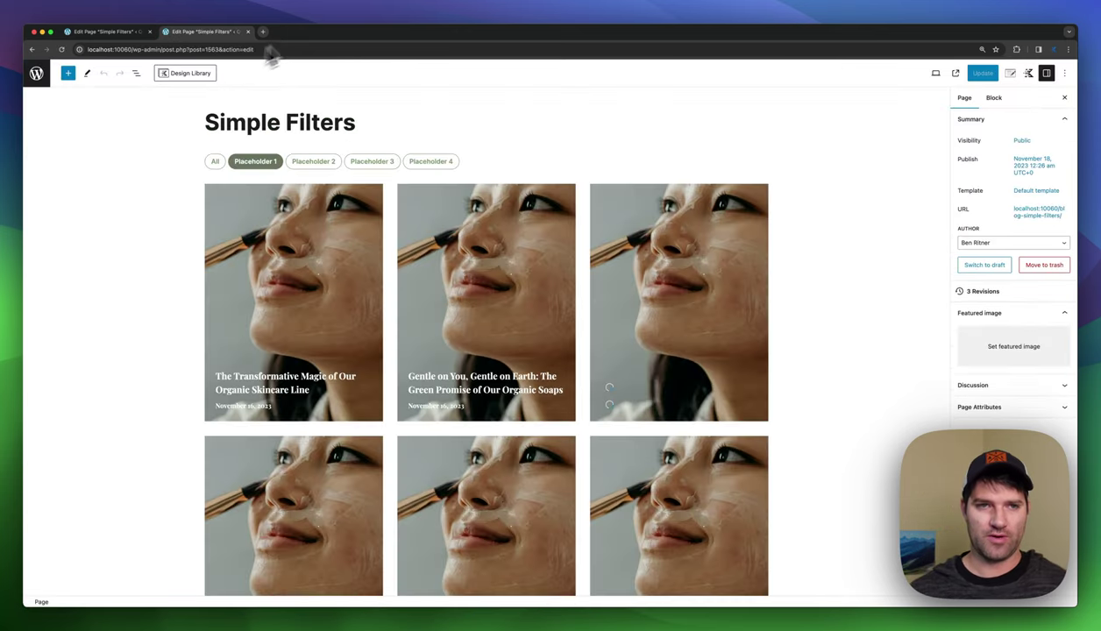
{"action": "left_click", "coordinate": [135, 73]}
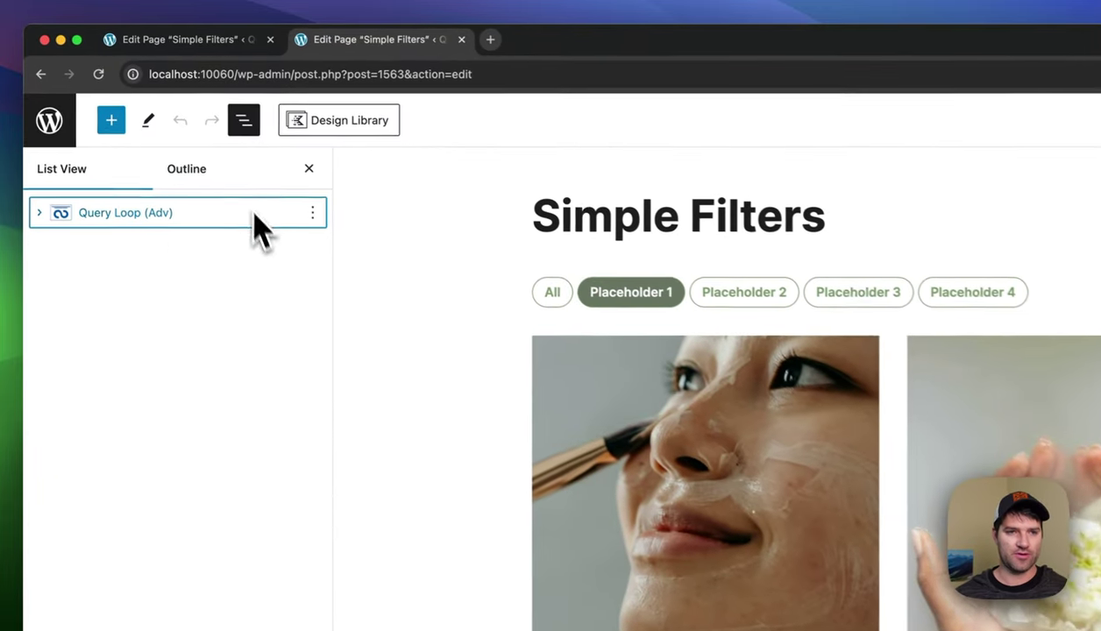
{"action": "left_click", "coordinate": [32, 119]}
{"action": "left_click", "coordinate": [172, 228]}
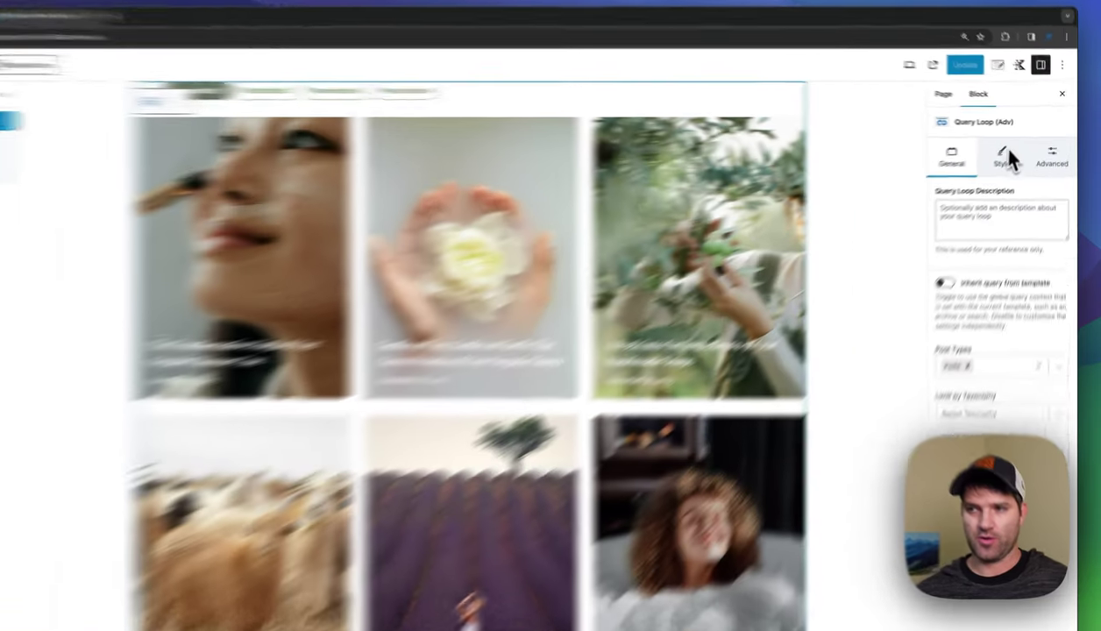
{"action": "left_click", "coordinate": [1013, 150]}
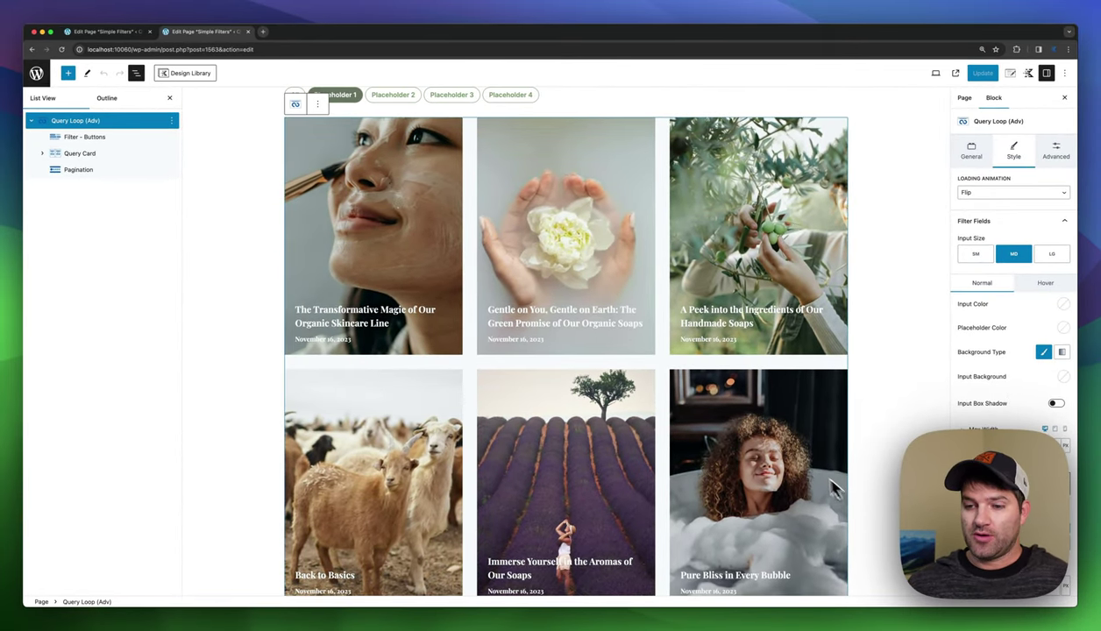
{"action": "scroll", "coordinate": [499, 418], "scroll_direction": "down", "scroll_amount": 3}
{"action": "scroll", "coordinate": [582, 406], "scroll_direction": "up", "scroll_amount": 5}
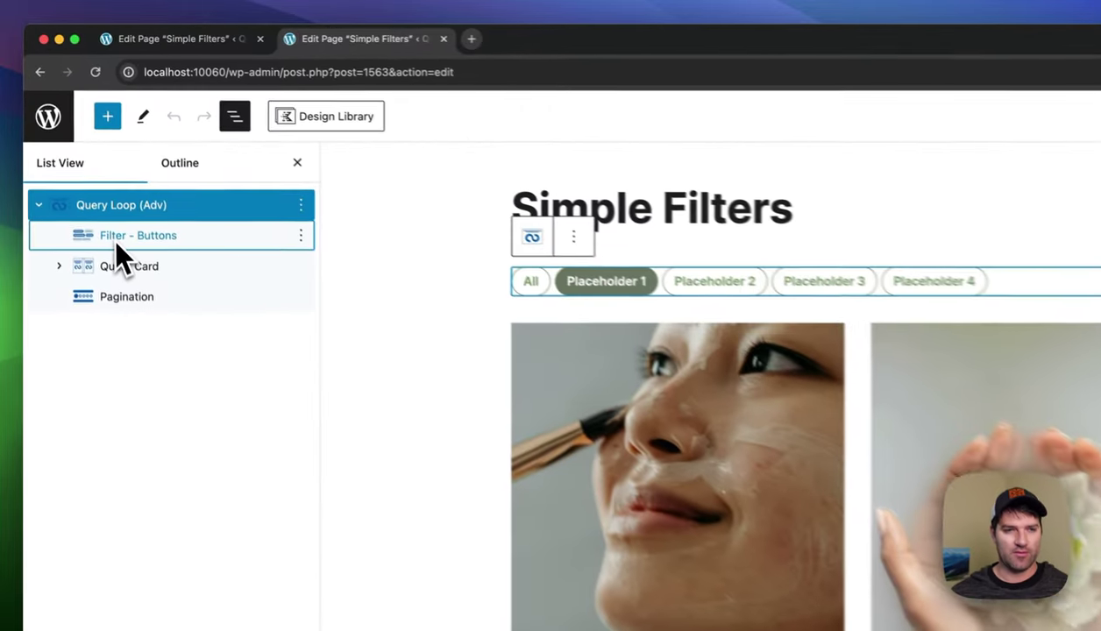
Step: Inspect the blocks inside the Query Loop (Adv): Filter - Buttons, Query Card, Image Overlay and Pagination
{"action": "left_click", "coordinate": [97, 138]}
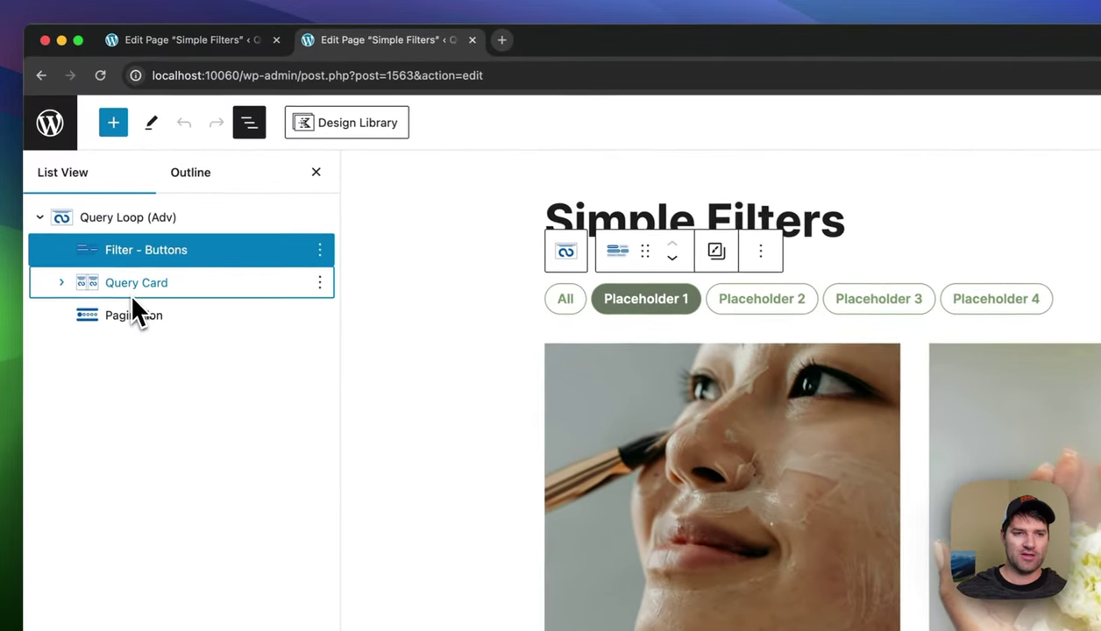
{"action": "left_click", "coordinate": [61, 153]}
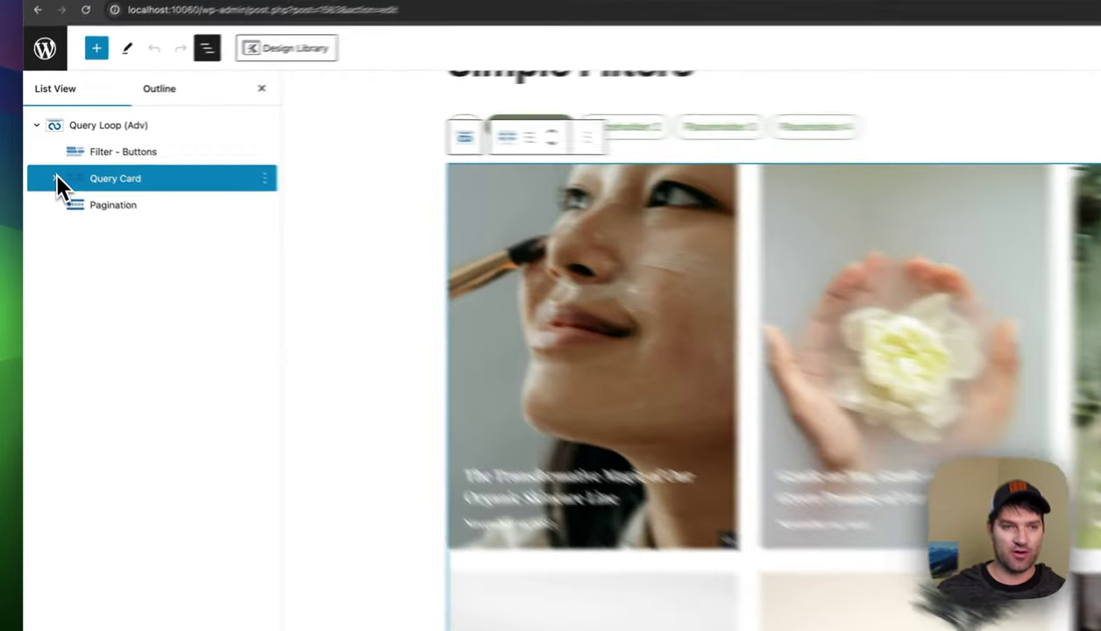
{"action": "left_click", "coordinate": [55, 180]}
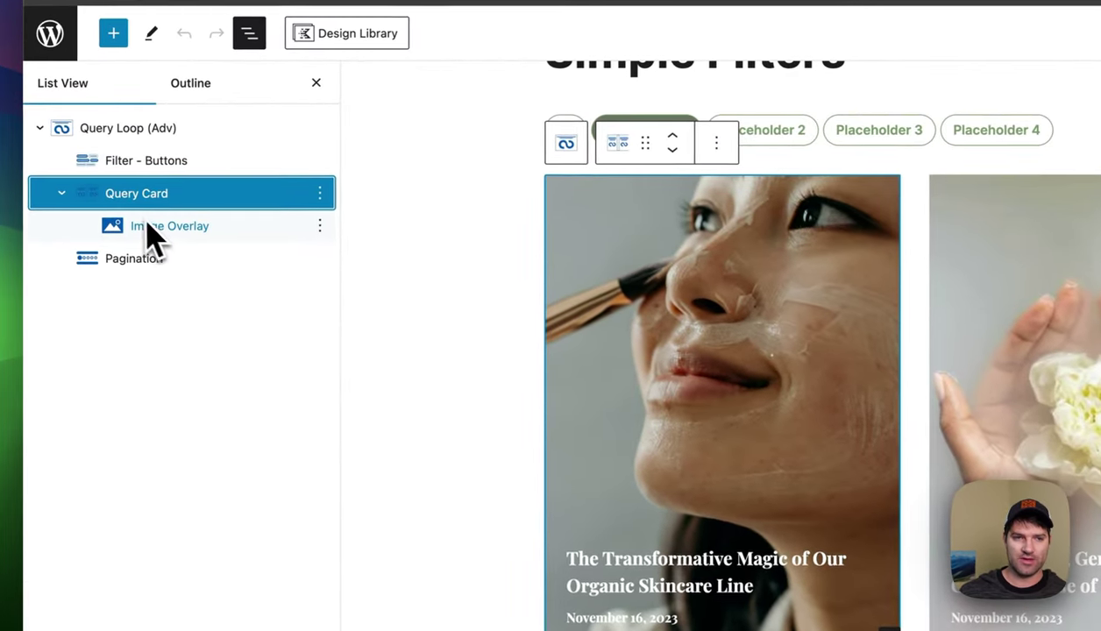
{"action": "left_click", "coordinate": [140, 212]}
{"action": "left_click", "coordinate": [160, 260]}
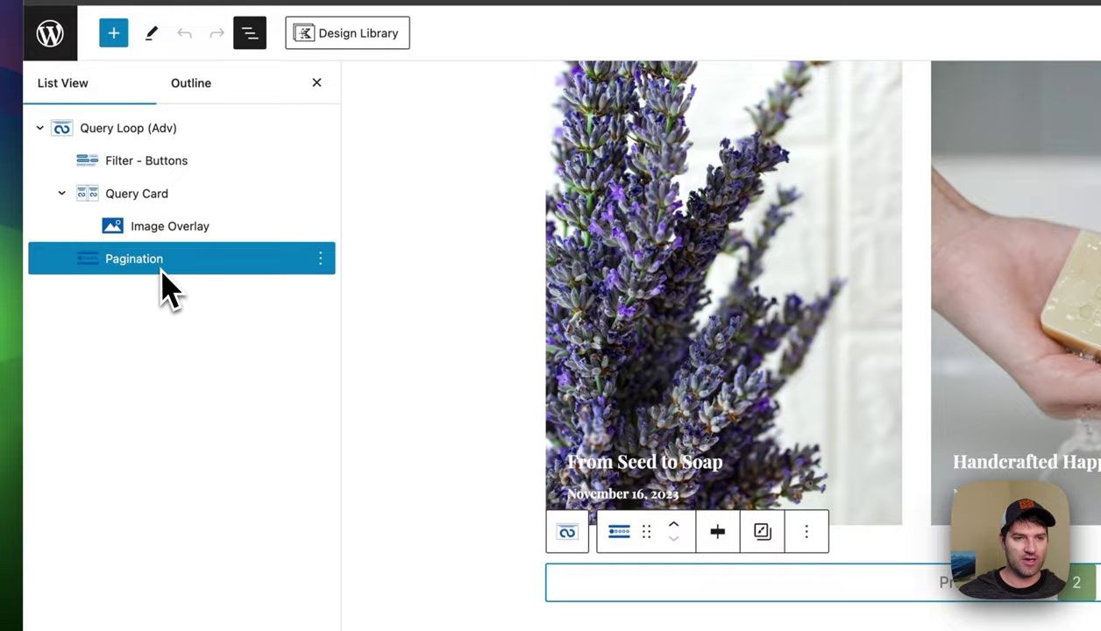
{"action": "scroll", "coordinate": [876, 438], "scroll_direction": "up", "scroll_amount": 12}
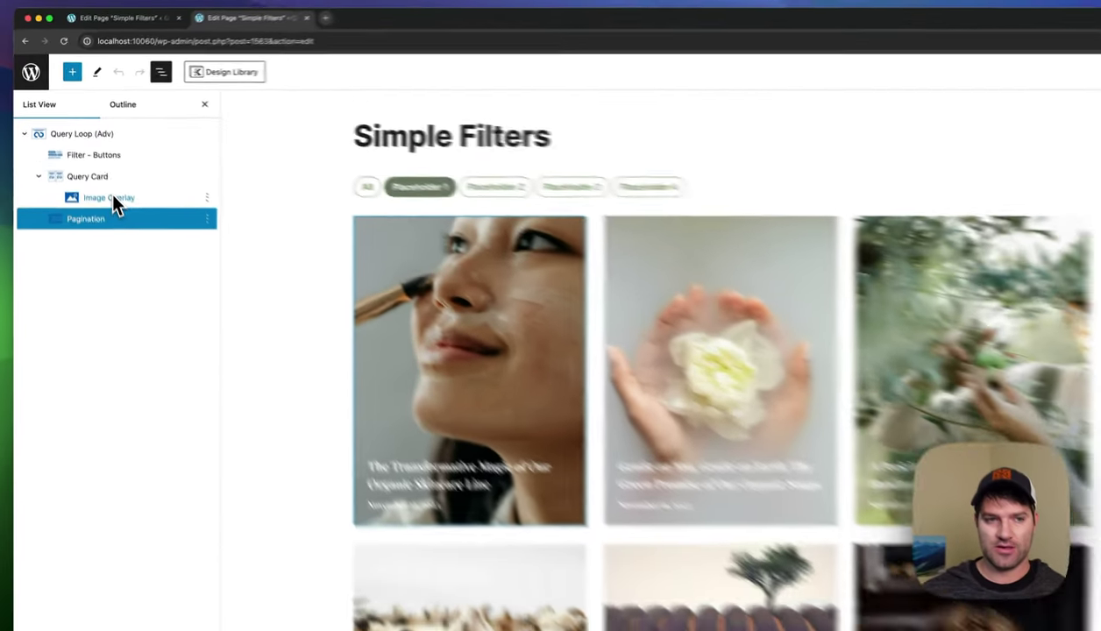
{"action": "left_click", "coordinate": [110, 193]}
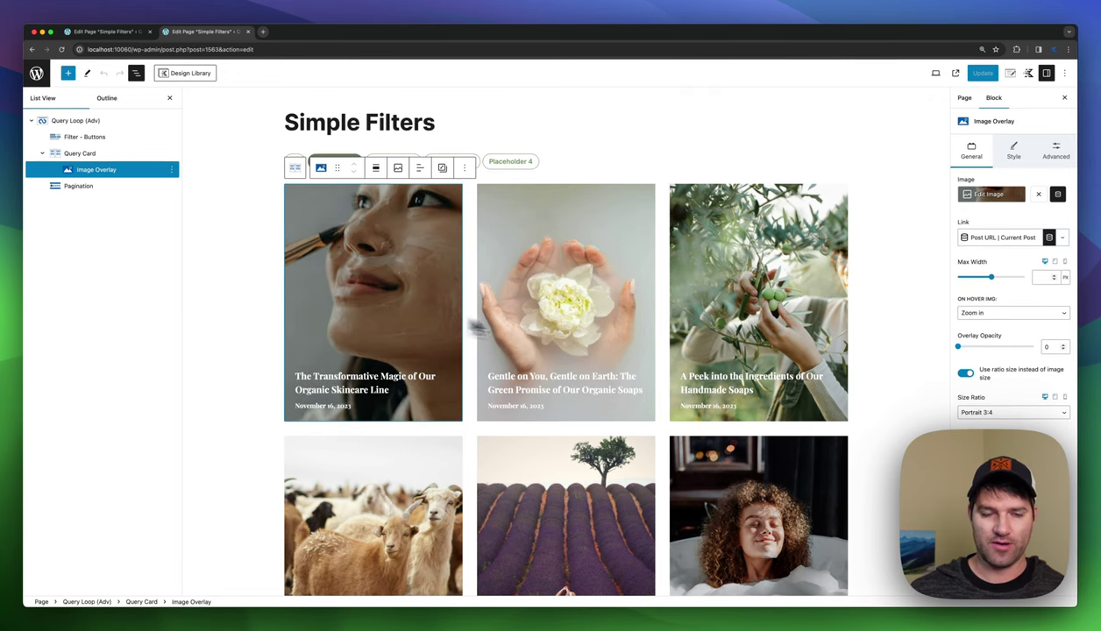
Step: Replace the Query Card's Image Card with a new card based on the Blog layout, titled Blog Card
{"action": "left_click", "coordinate": [109, 155]}
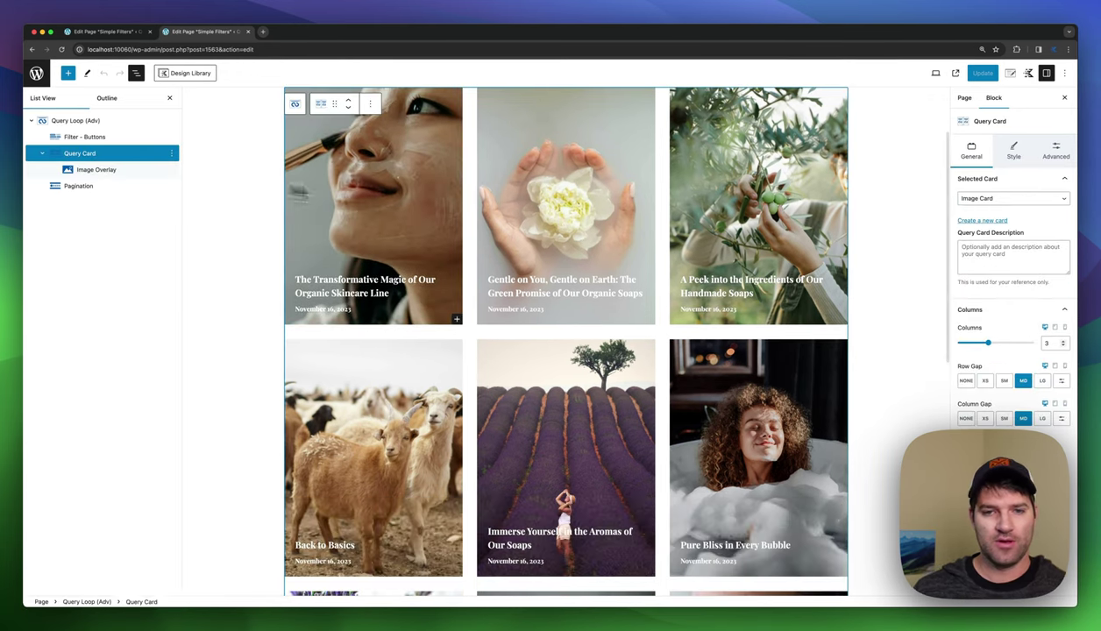
{"action": "scroll", "coordinate": [481, 277], "scroll_direction": "up", "scroll_amount": 2}
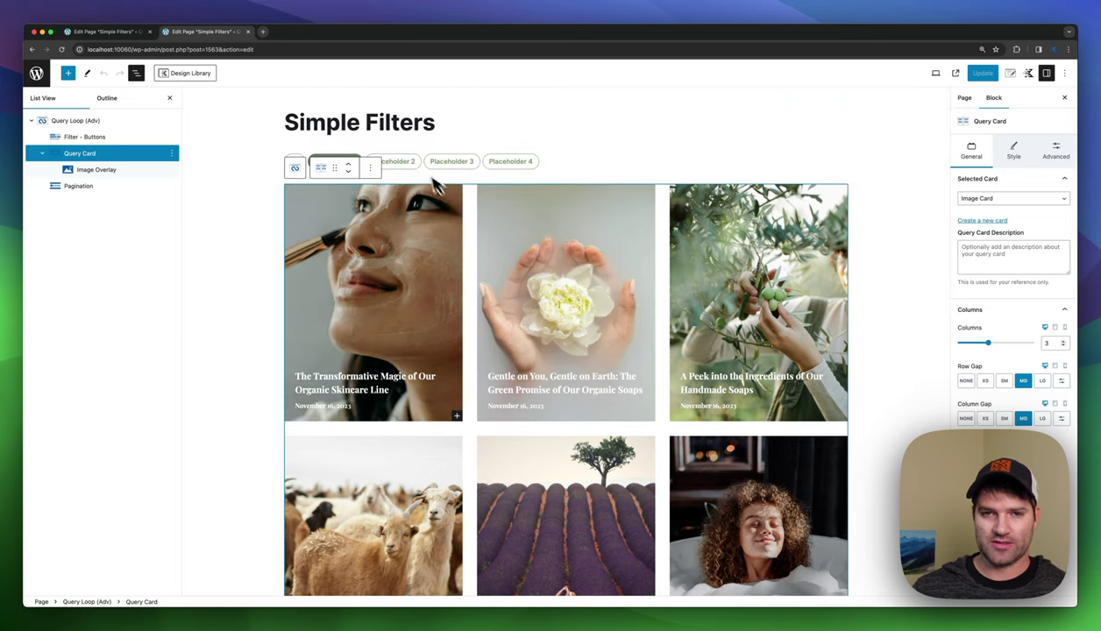
{"action": "left_click_drag", "start_coordinate": [86, 163], "coordinate": [254, 173]}
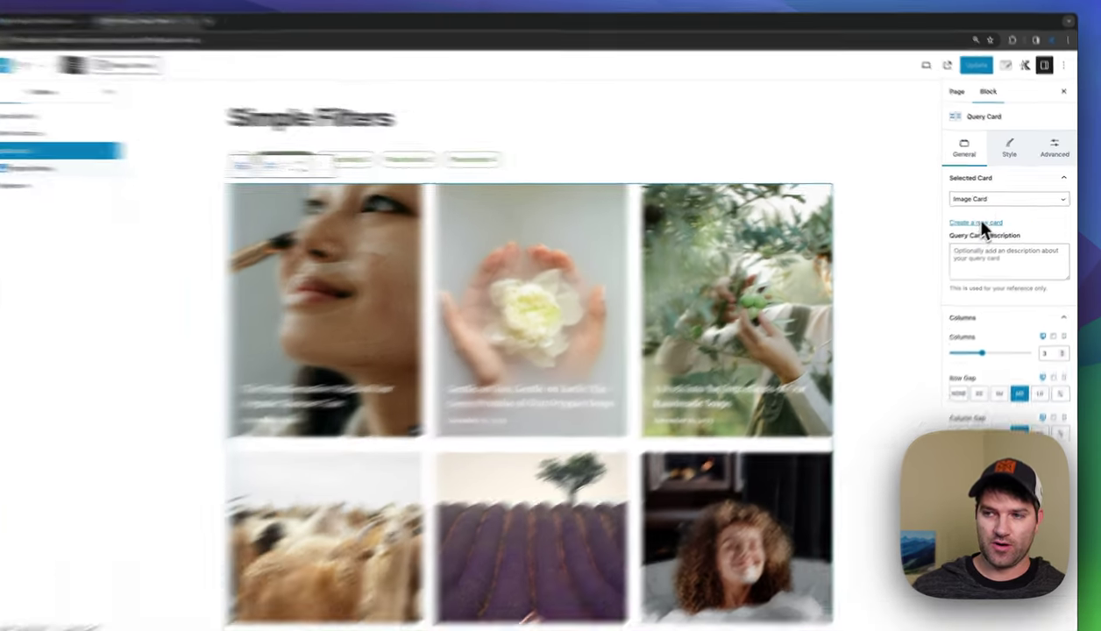
{"action": "left_click", "coordinate": [1003, 198]}
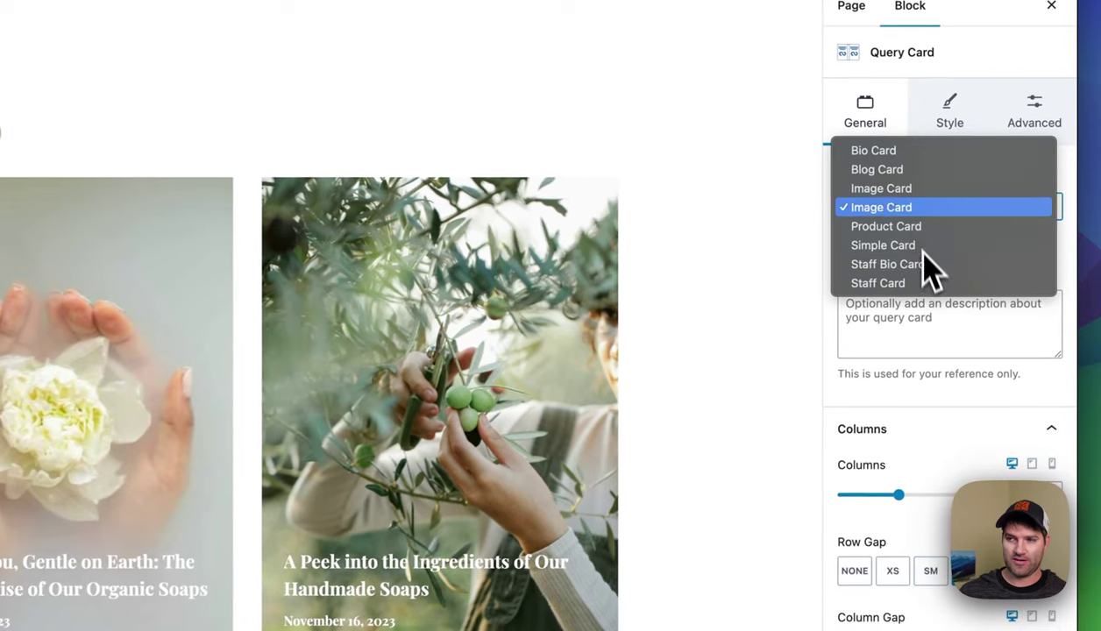
{"action": "left_click", "coordinate": [941, 380]}
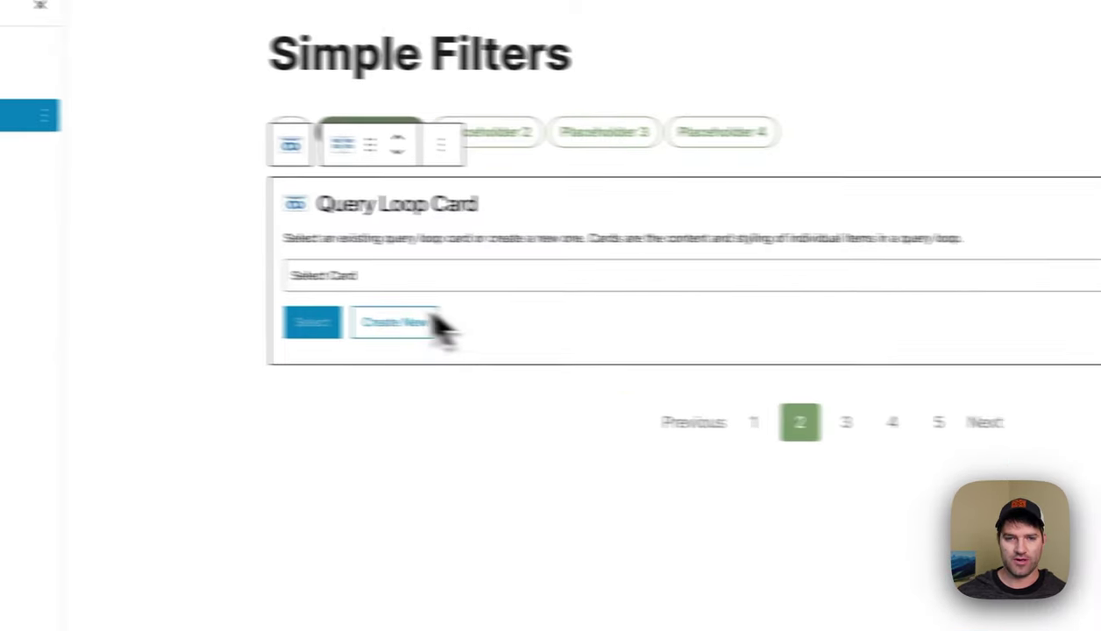
{"action": "left_click", "coordinate": [429, 326]}
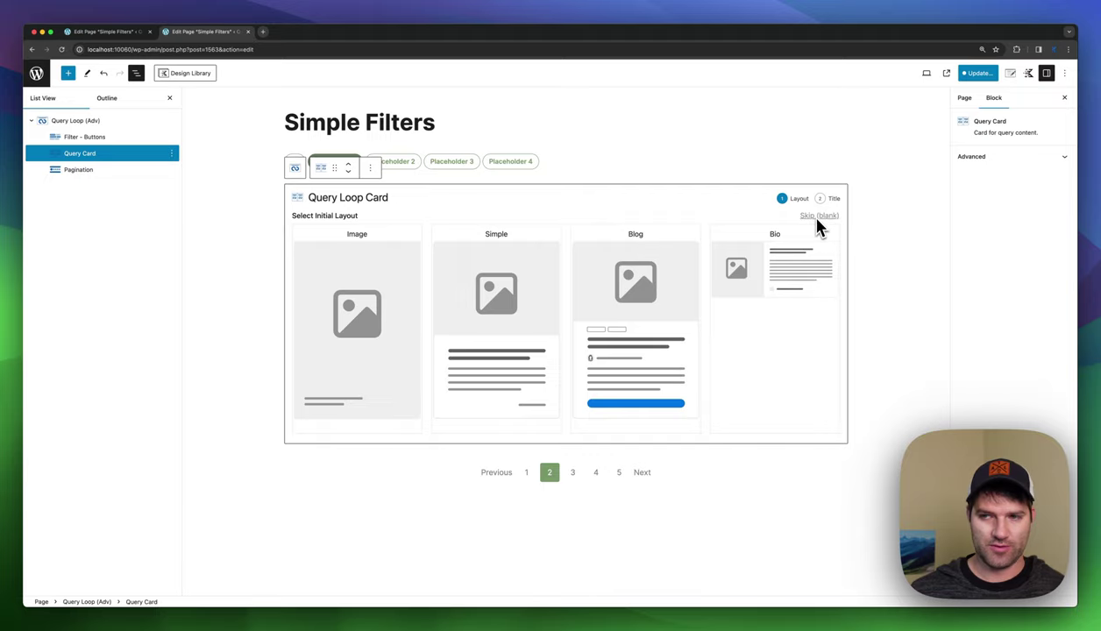
{"action": "left_click", "coordinate": [636, 297]}
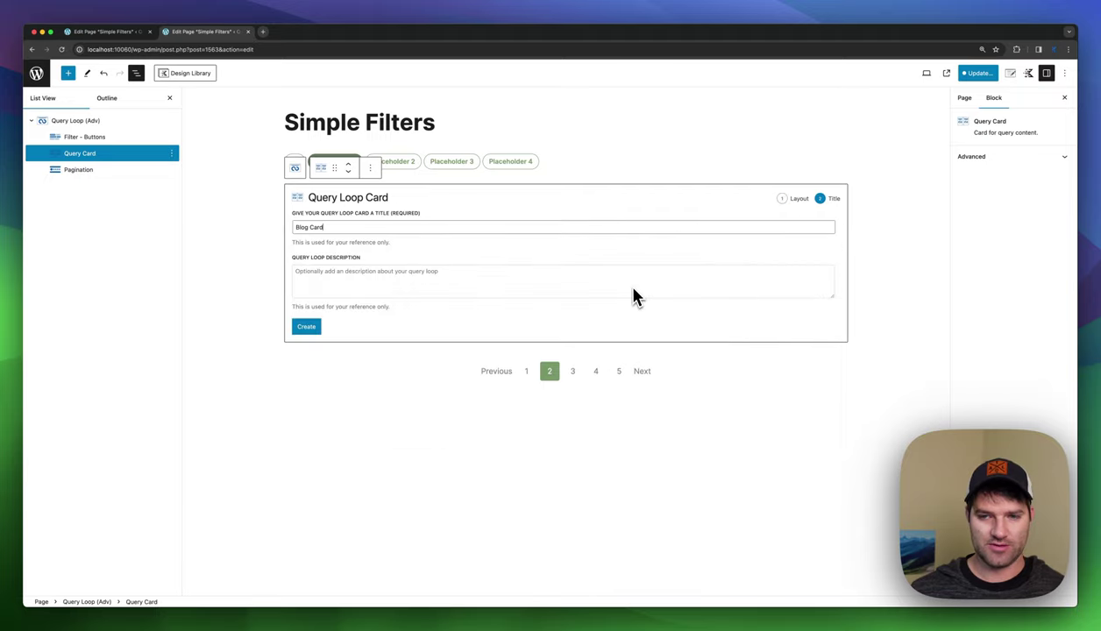
{"action": "left_click", "coordinate": [306, 326]}
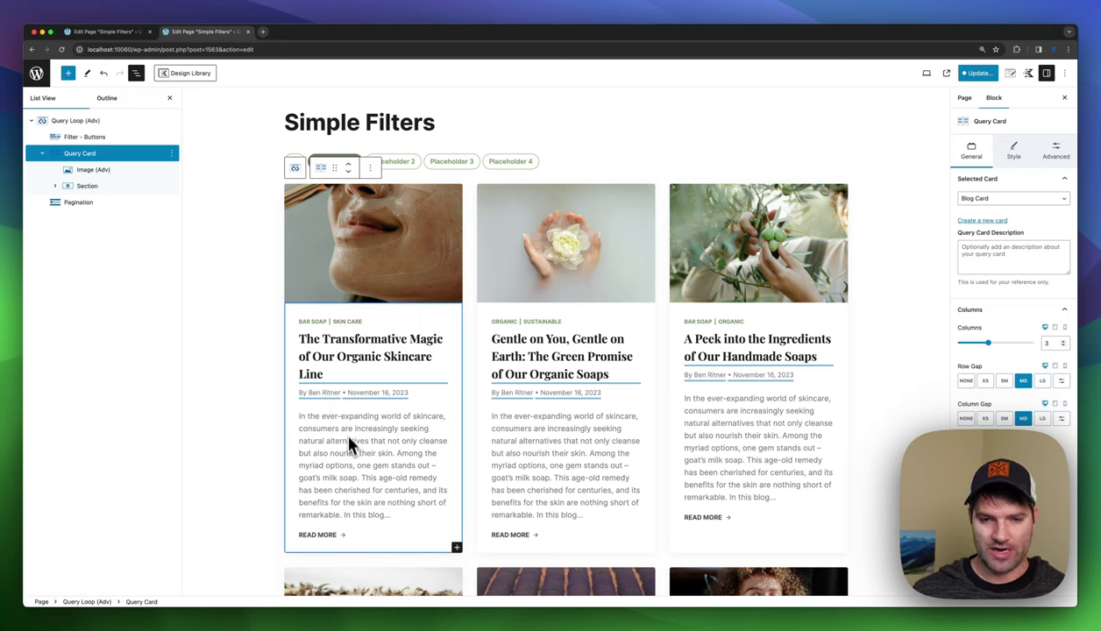
Step: Review the blog-style cards in the editor, update the page and open its published version
{"action": "scroll", "coordinate": [560, 463], "scroll_direction": "down", "scroll_amount": 2}
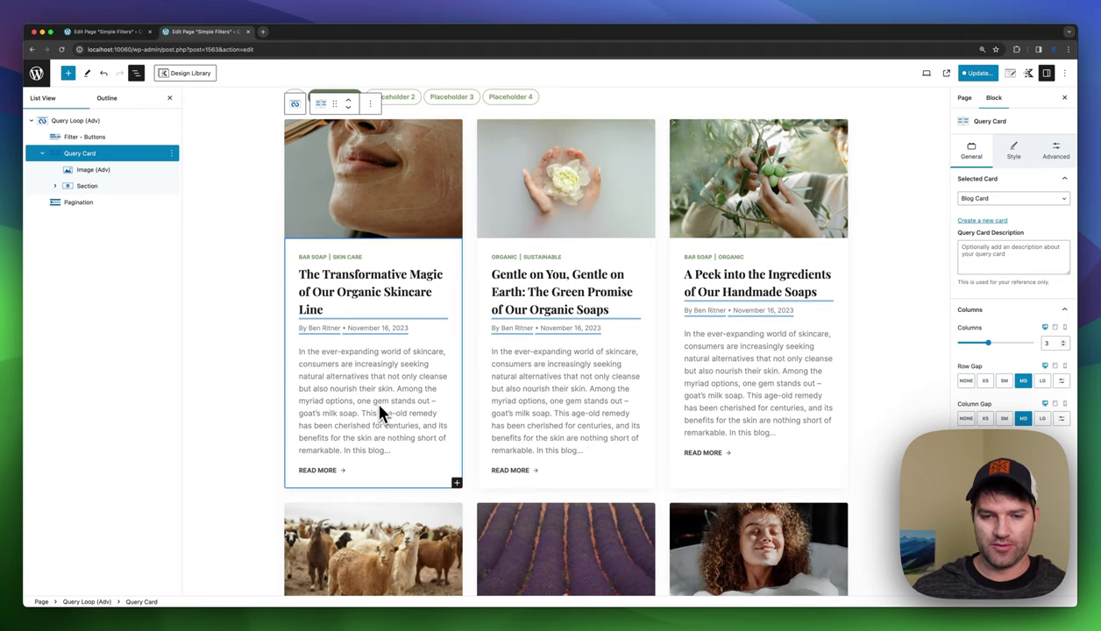
{"action": "scroll", "coordinate": [380, 411], "scroll_direction": "down", "scroll_amount": 3}
{"action": "scroll", "coordinate": [534, 398], "scroll_direction": "up", "scroll_amount": 5}
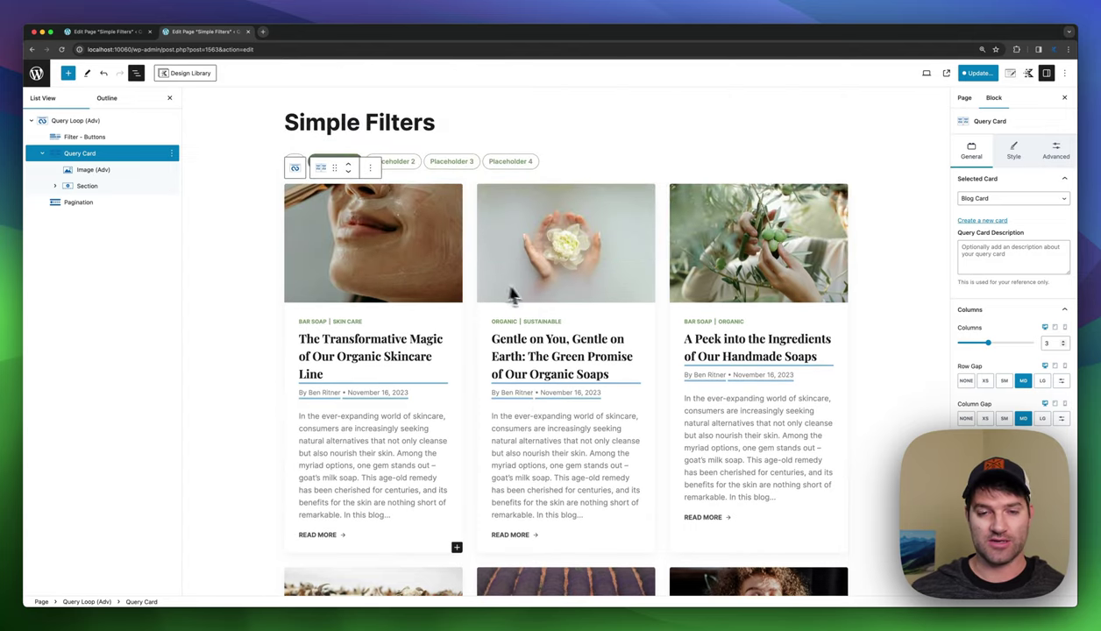
{"action": "scroll", "coordinate": [423, 298], "scroll_direction": "down", "scroll_amount": 5}
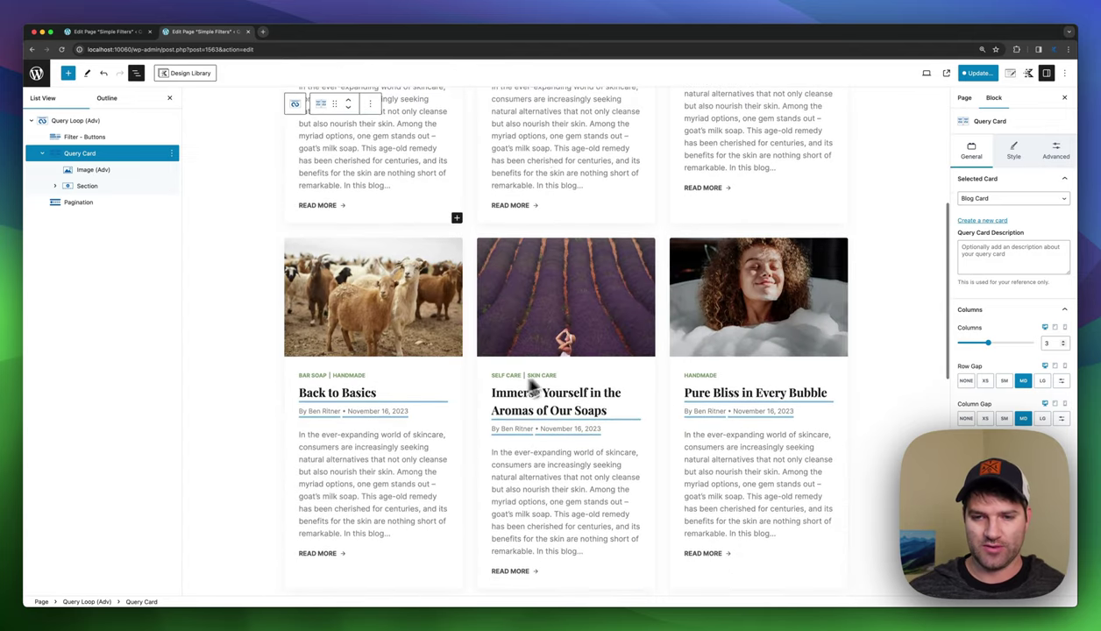
{"action": "scroll", "coordinate": [532, 385], "scroll_direction": "up", "scroll_amount": 3}
{"action": "scroll", "coordinate": [647, 384], "scroll_direction": "up", "scroll_amount": 5}
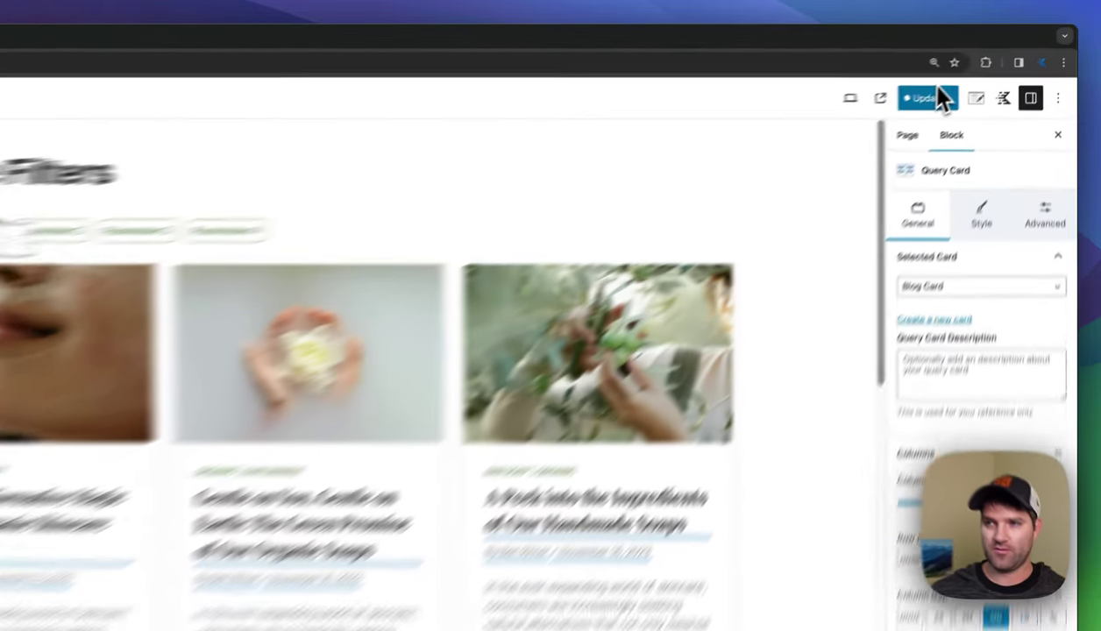
{"action": "left_click", "coordinate": [942, 99]}
{"action": "left_click", "coordinate": [928, 98]}
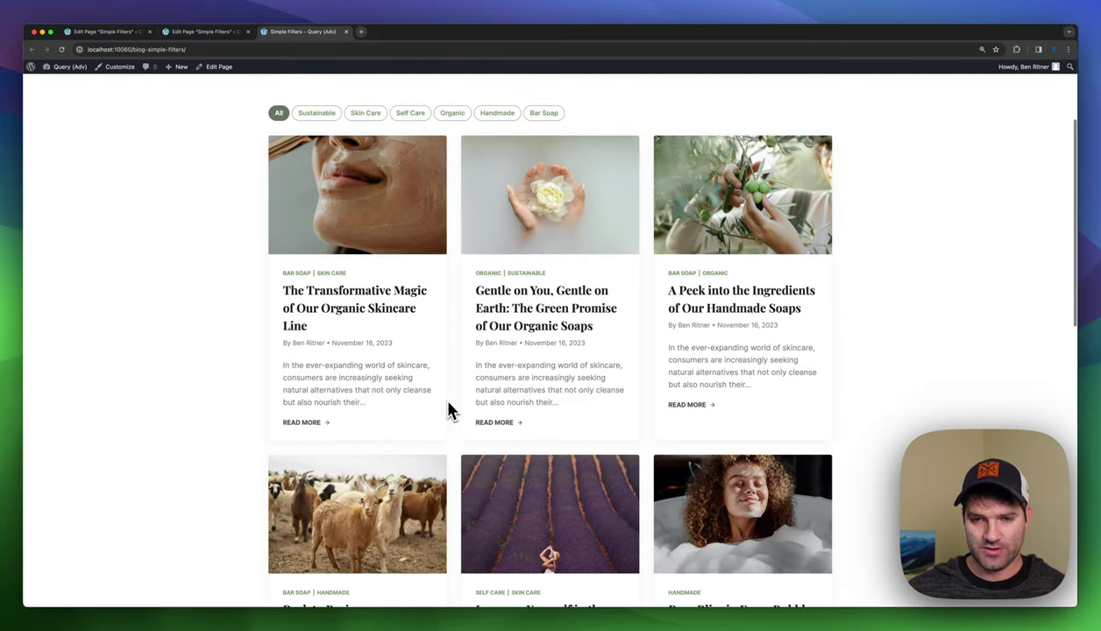
Step: Check the blog cards on the published Simple Filters page and filter the posts by Skin Care
{"action": "scroll", "coordinate": [656, 386], "scroll_direction": "up", "scroll_amount": 3}
{"action": "scroll", "coordinate": [498, 451], "scroll_direction": "down", "scroll_amount": 6}
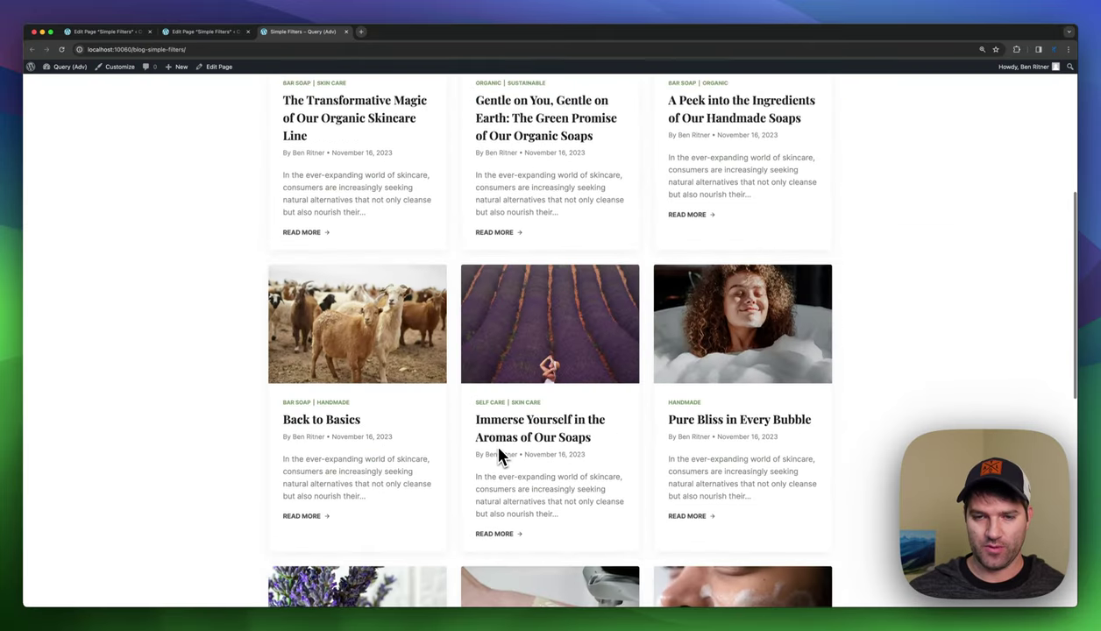
{"action": "scroll", "coordinate": [499, 456], "scroll_direction": "up", "scroll_amount": 6}
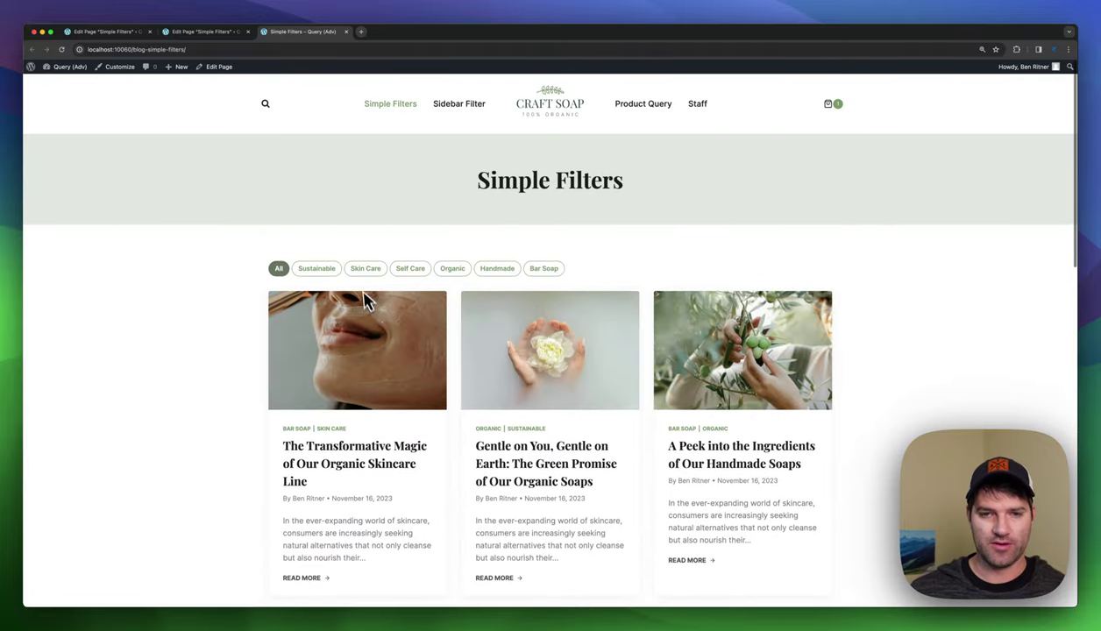
{"action": "left_click", "coordinate": [365, 270]}
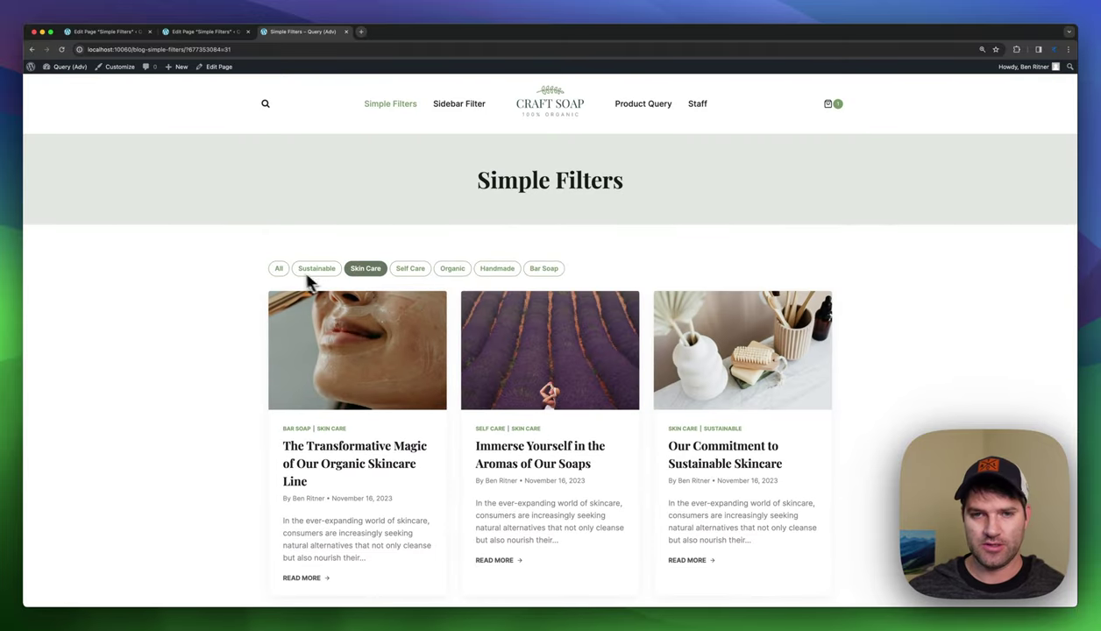
Step: Open the site's Sidebar Filter page and examine its filter options and post cards
{"action": "left_click", "coordinate": [451, 107]}
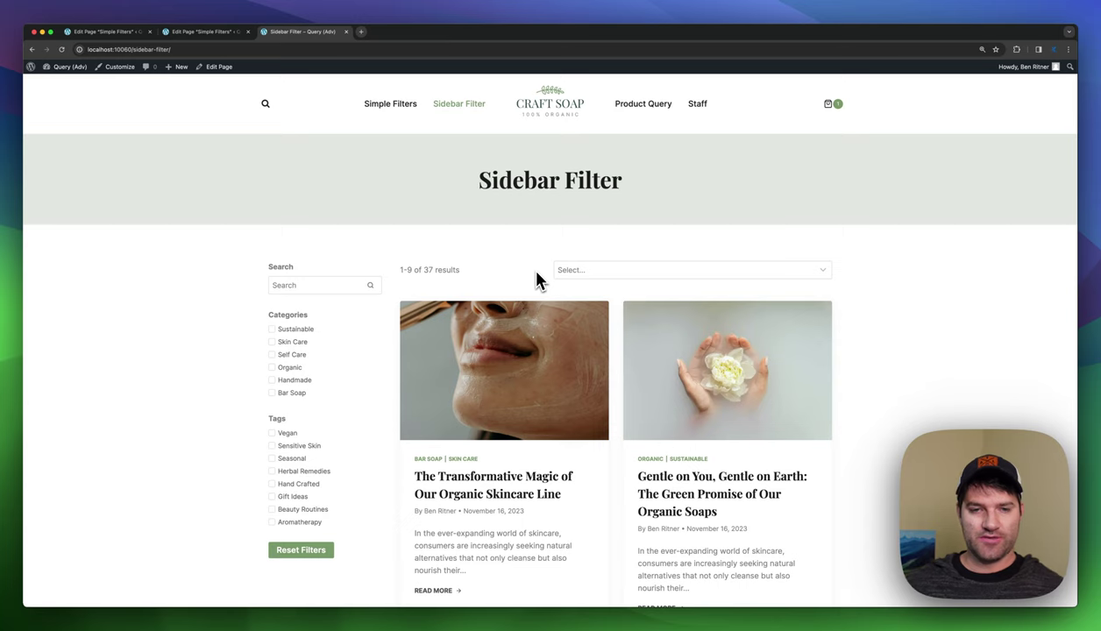
{"action": "scroll", "coordinate": [476, 328], "scroll_direction": "down", "scroll_amount": 2}
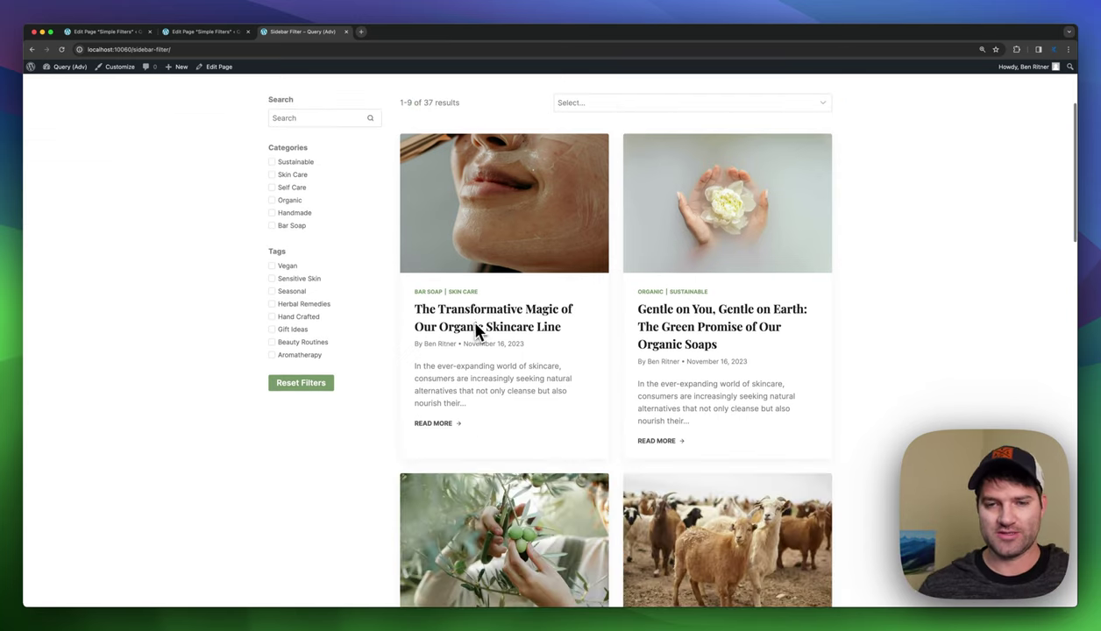
{"action": "scroll", "coordinate": [473, 350], "scroll_direction": "up", "scroll_amount": 2}
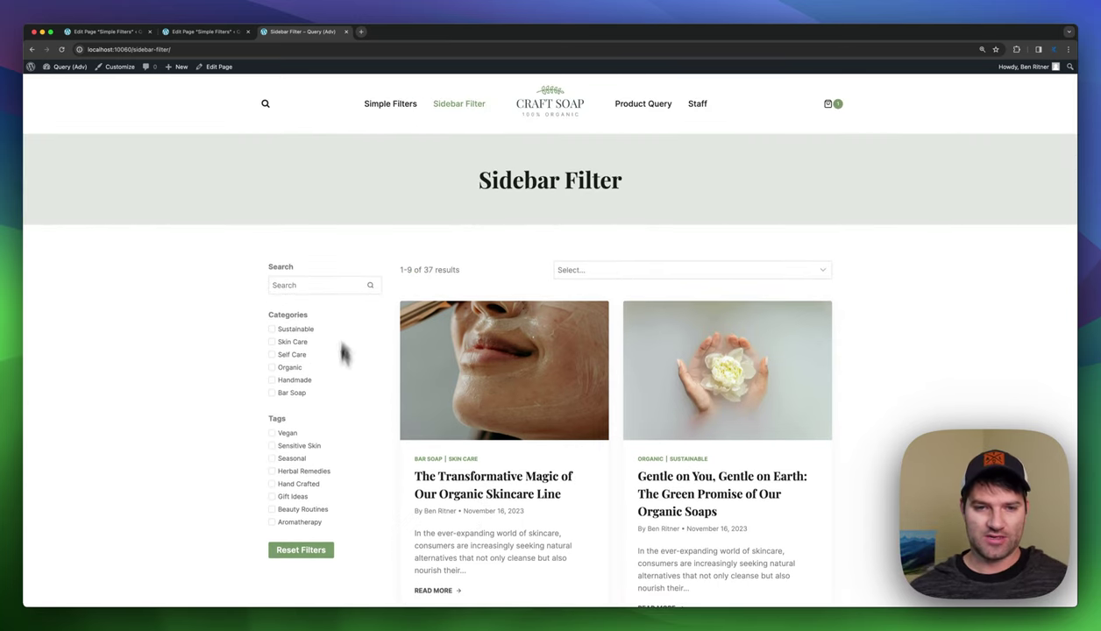
Step: Filter the Sidebar Filter posts by Skin Care, switch to Self Care, and clear the category filter
{"action": "left_click", "coordinate": [272, 342]}
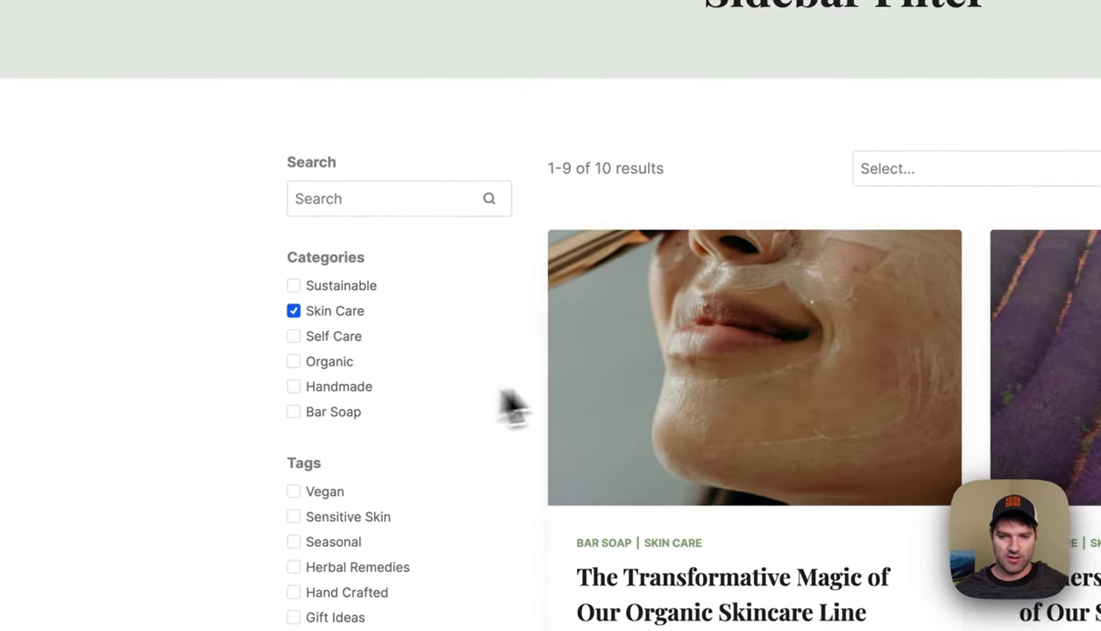
{"action": "left_click", "coordinate": [295, 334]}
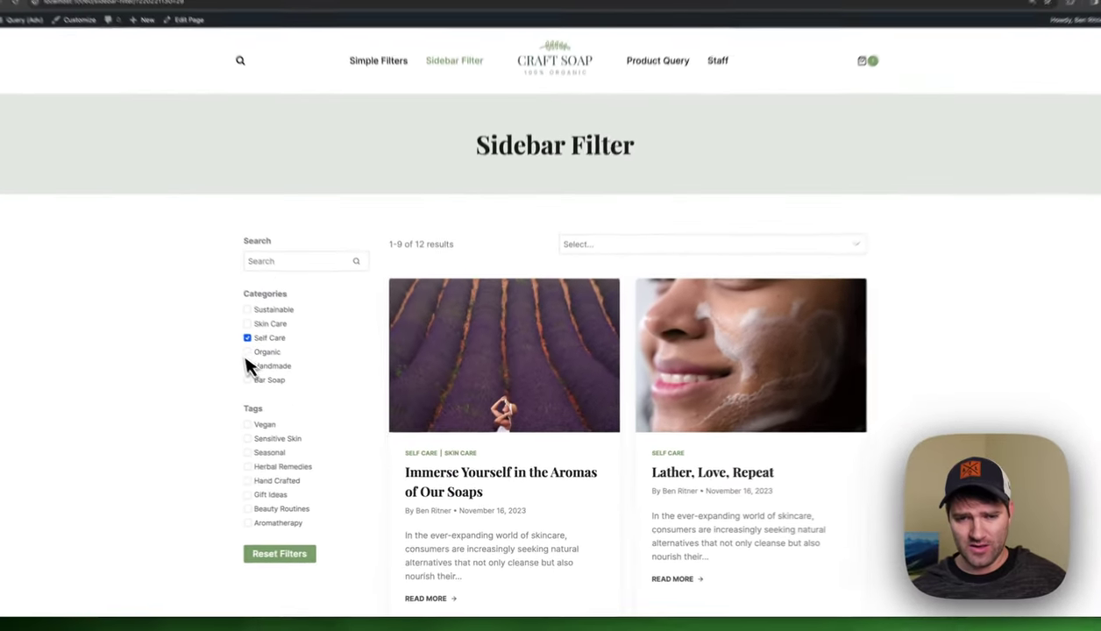
{"action": "left_click", "coordinate": [294, 336]}
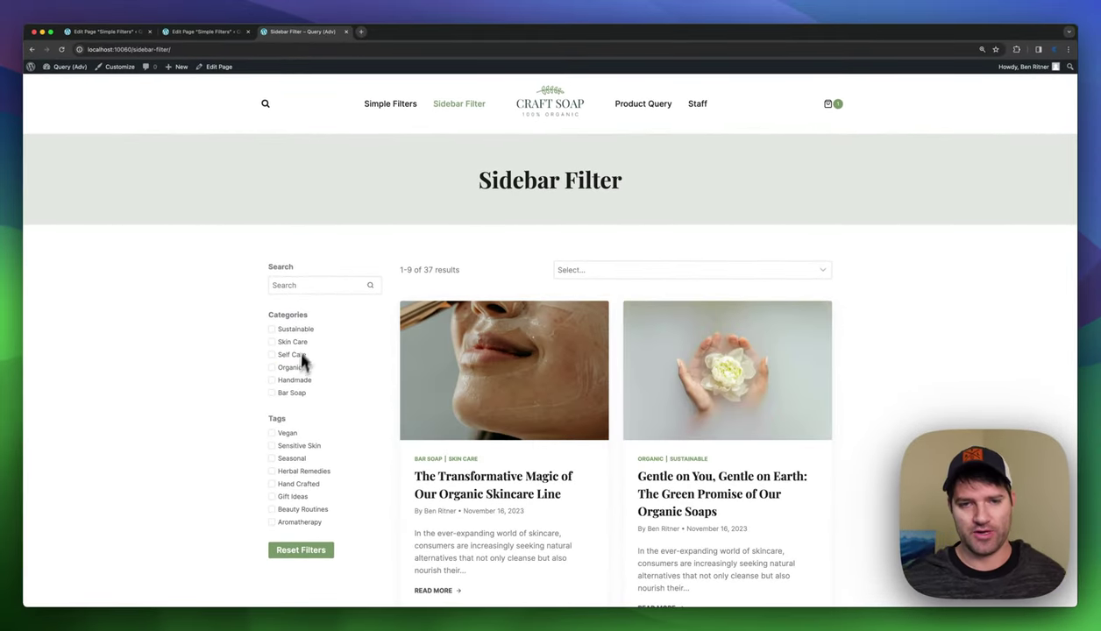
Step: Search the posts for "basic" and examine the sorting options and the result count of the full list
{"action": "left_click", "coordinate": [321, 292]}
{"action": "type", "text": "basic"}
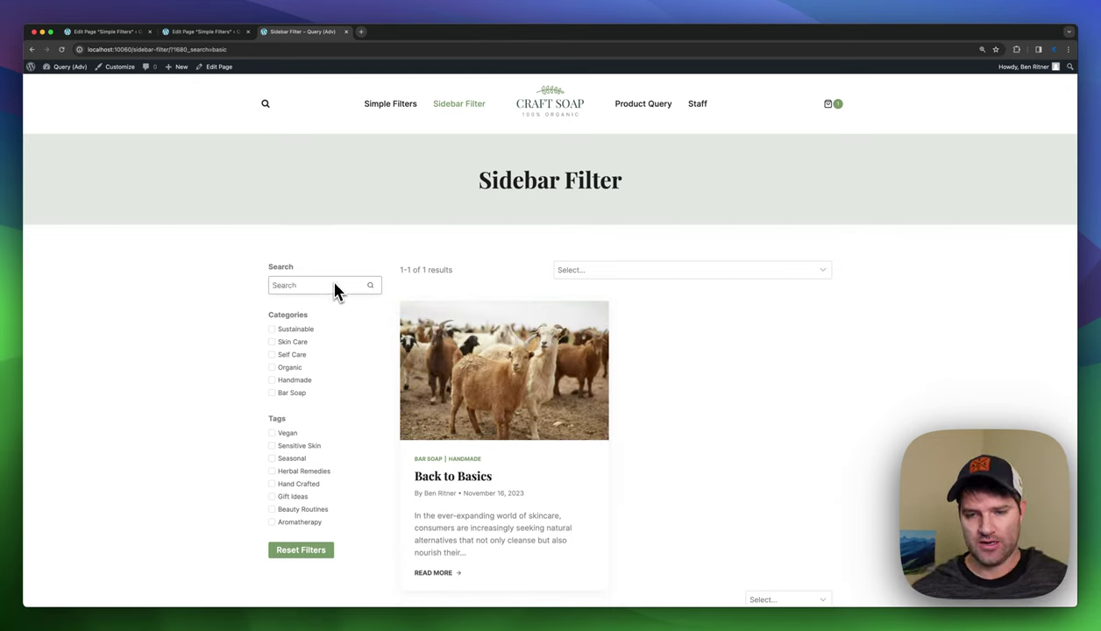
{"action": "left_click", "coordinate": [574, 270]}
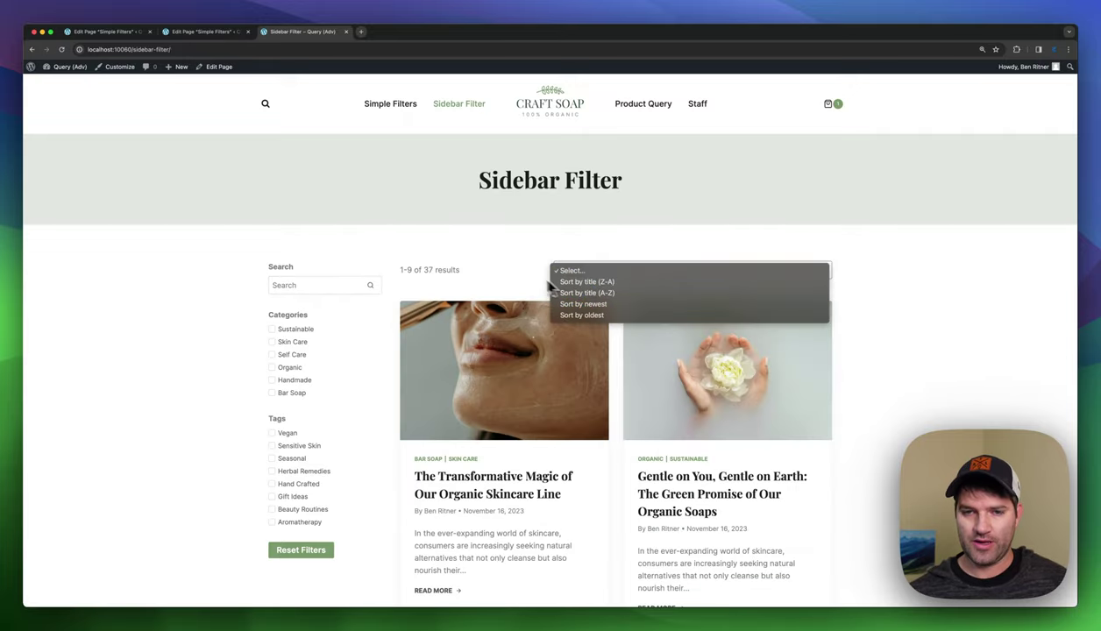
{"action": "left_click", "coordinate": [490, 279]}
{"action": "left_click_drag", "start_coordinate": [396, 272], "coordinate": [473, 282]}
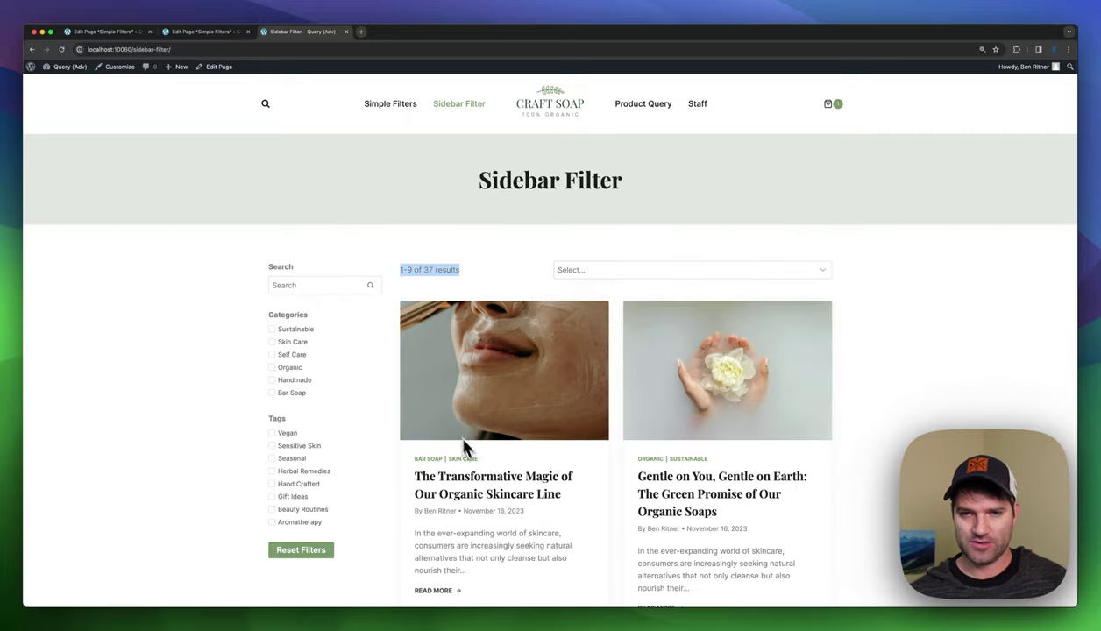
Step: Go through the post list to its pagination and open page 3 of the results
{"action": "scroll", "coordinate": [465, 447], "scroll_direction": "down", "scroll_amount": 10}
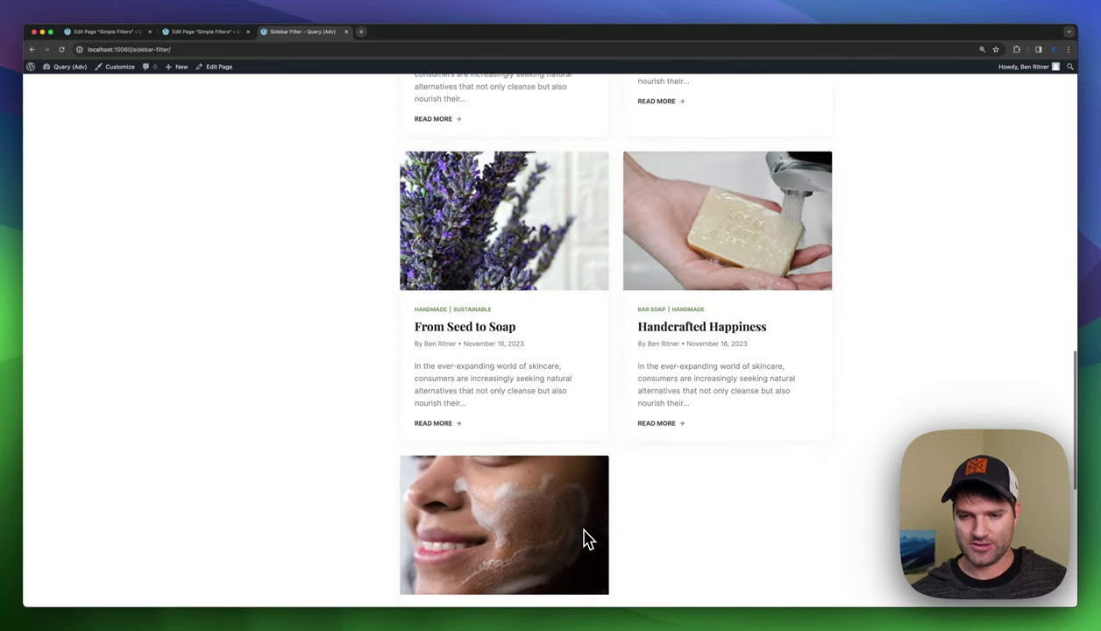
{"action": "scroll", "coordinate": [582, 536], "scroll_direction": "down", "scroll_amount": 5}
{"action": "left_click", "coordinate": [459, 320]}
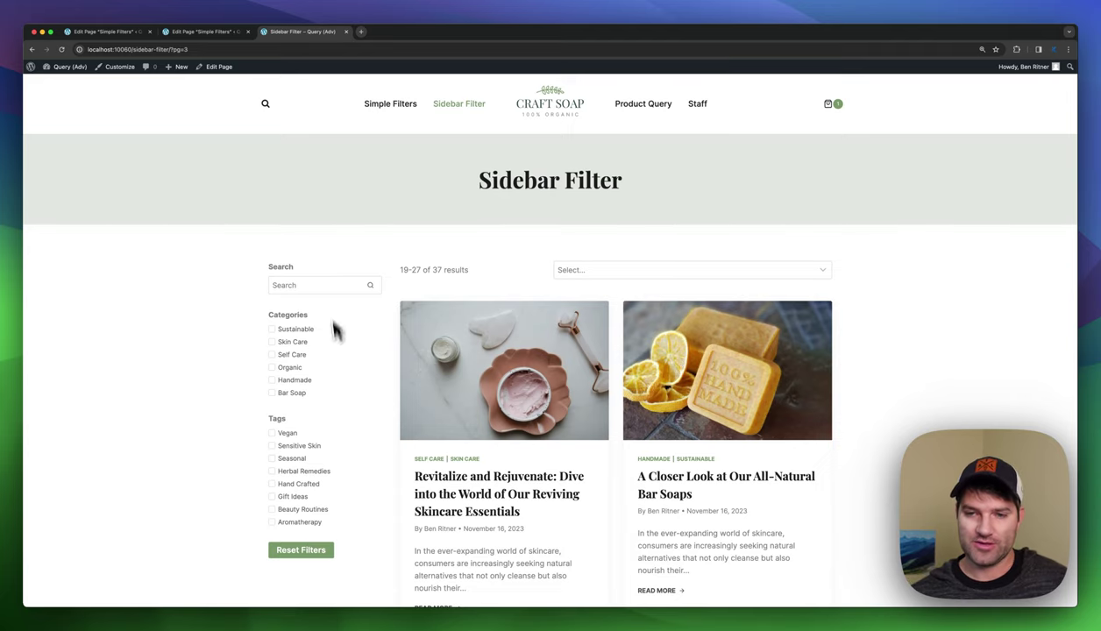
{"action": "scroll", "coordinate": [555, 367], "scroll_direction": "down", "scroll_amount": 3}
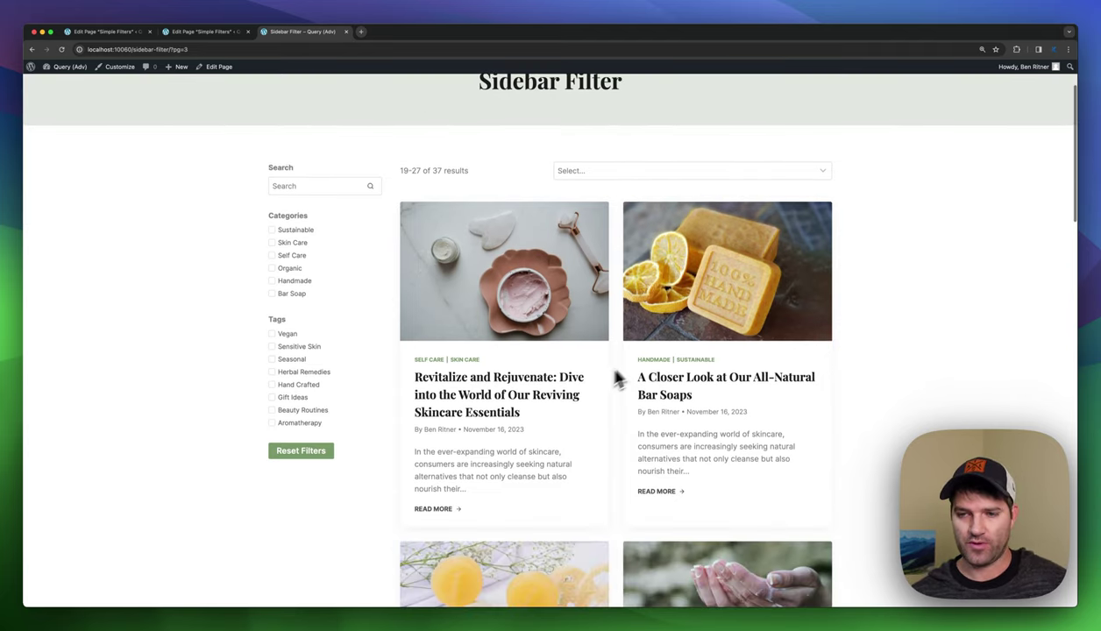
{"action": "scroll", "coordinate": [511, 400], "scroll_direction": "up", "scroll_amount": 3}
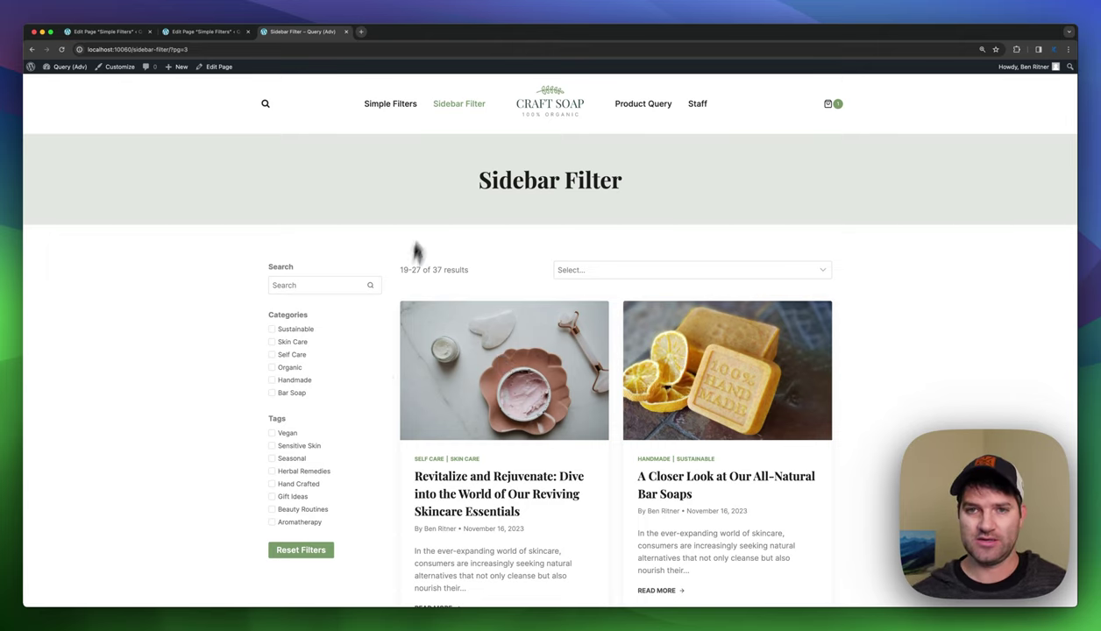
Step: Open the site's Product Query page and examine its category filters and product cards
{"action": "left_click", "coordinate": [656, 107]}
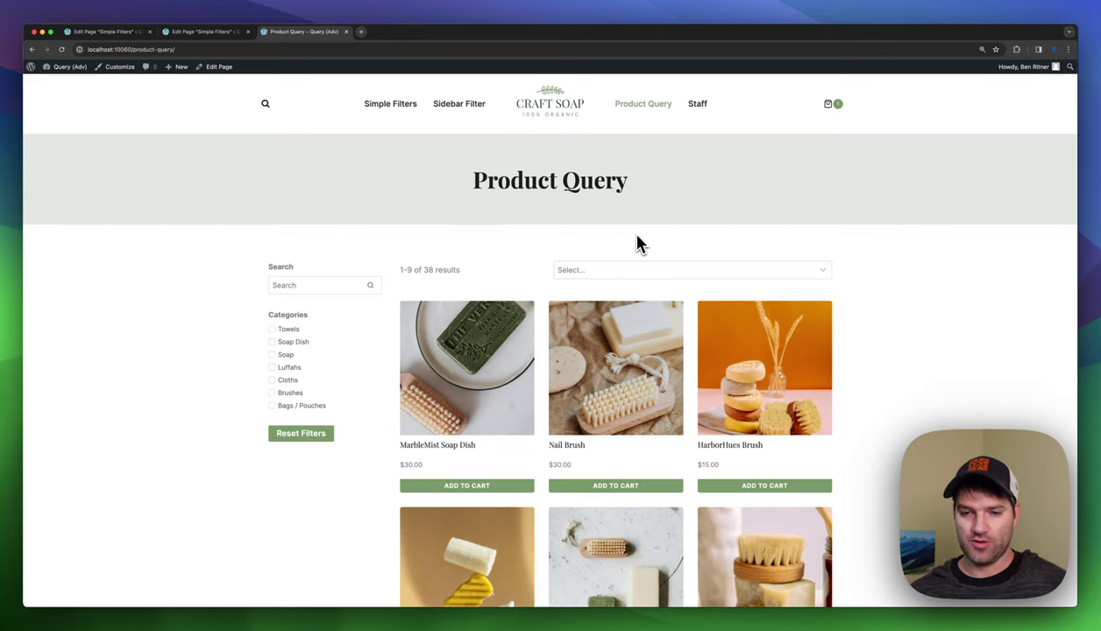
{"action": "scroll", "coordinate": [560, 361], "scroll_direction": "down", "scroll_amount": 3}
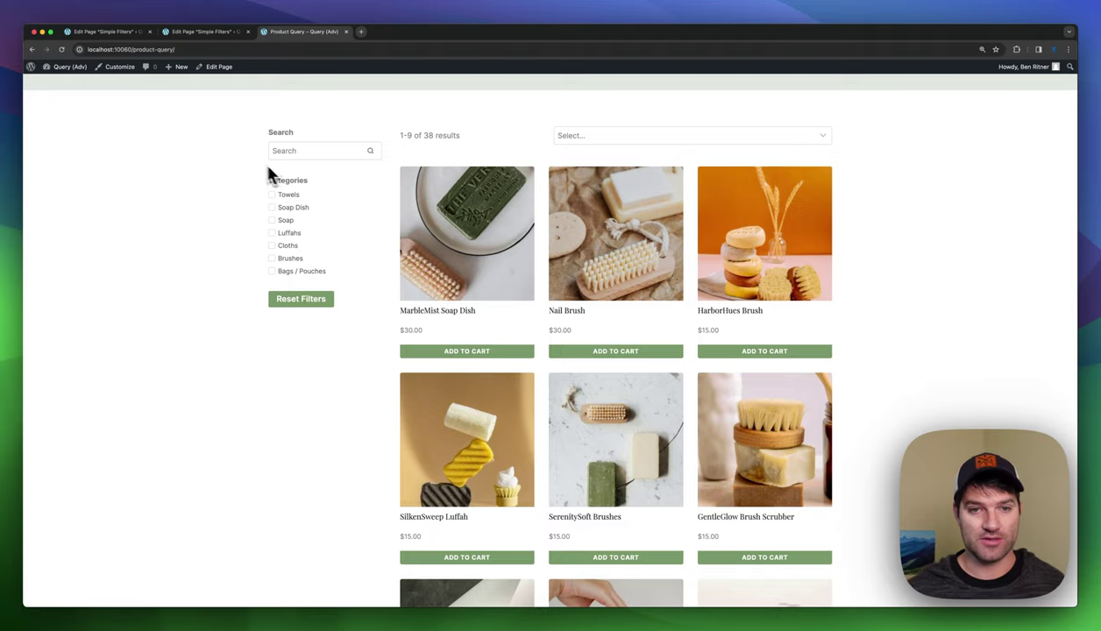
{"action": "scroll", "coordinate": [637, 366], "scroll_direction": "up", "scroll_amount": 3}
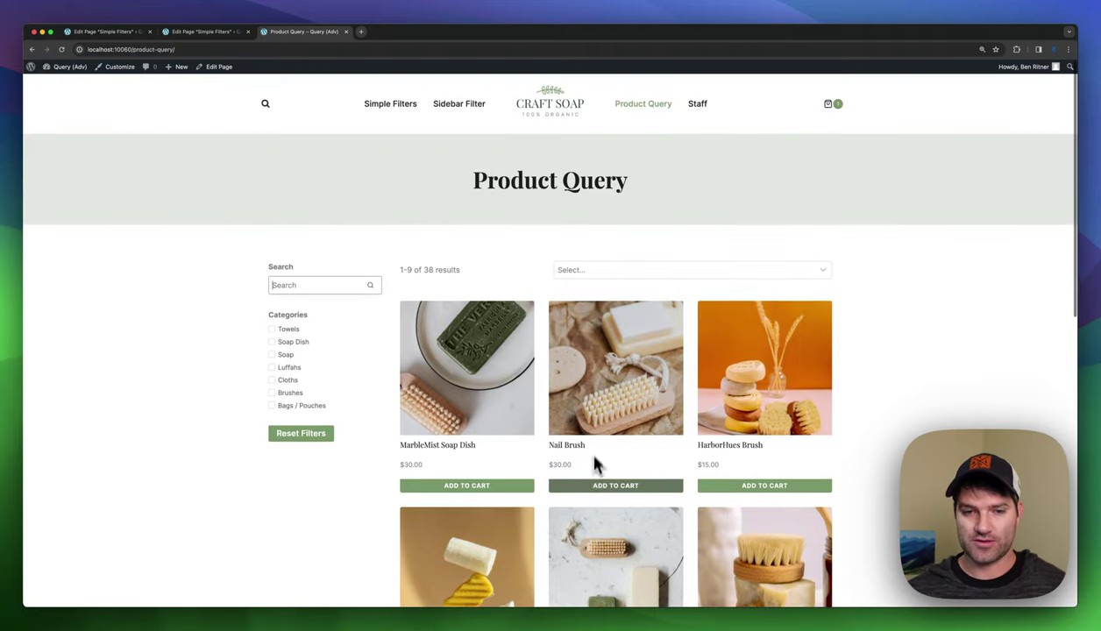
{"action": "scroll", "coordinate": [570, 493], "scroll_direction": "down", "scroll_amount": 6}
{"action": "scroll", "coordinate": [567, 496], "scroll_direction": "up", "scroll_amount": 4}
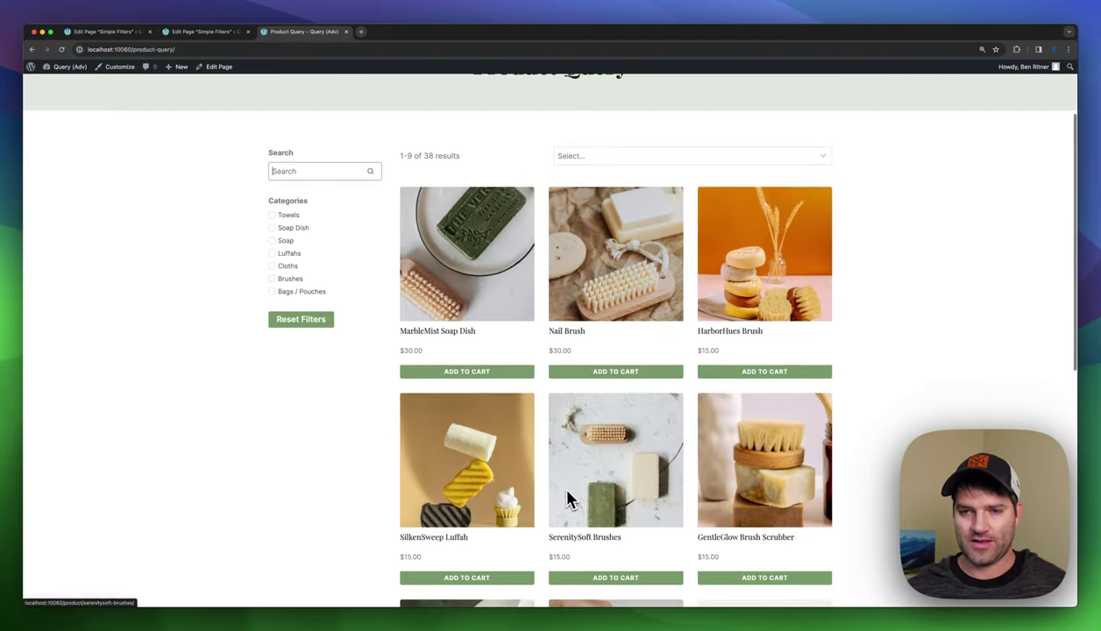
{"action": "scroll", "coordinate": [567, 498], "scroll_direction": "up", "scroll_amount": 3}
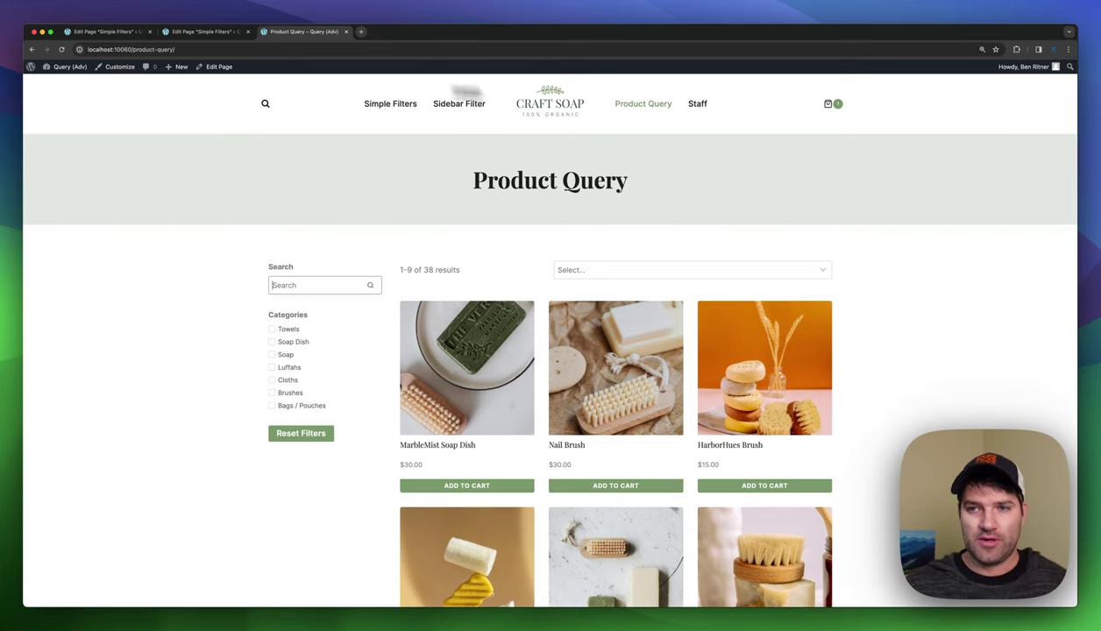
Step: View the site's Staff page and open a staff member's entry in the dashboard to examine its staff fields
{"action": "left_click", "coordinate": [693, 104]}
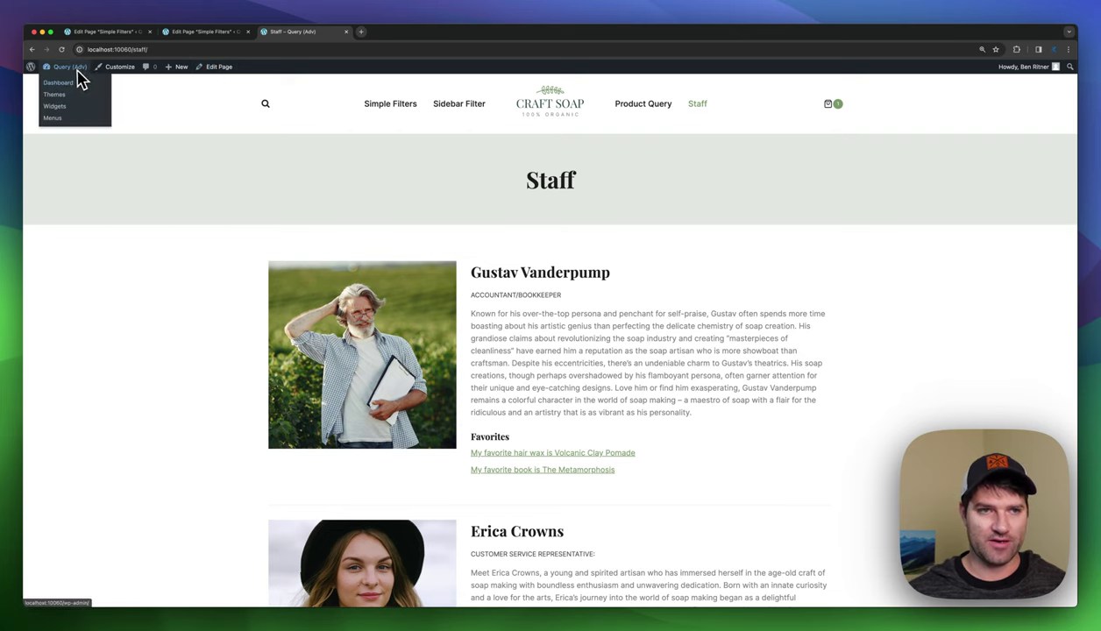
{"action": "left_click", "coordinate": [70, 84]}
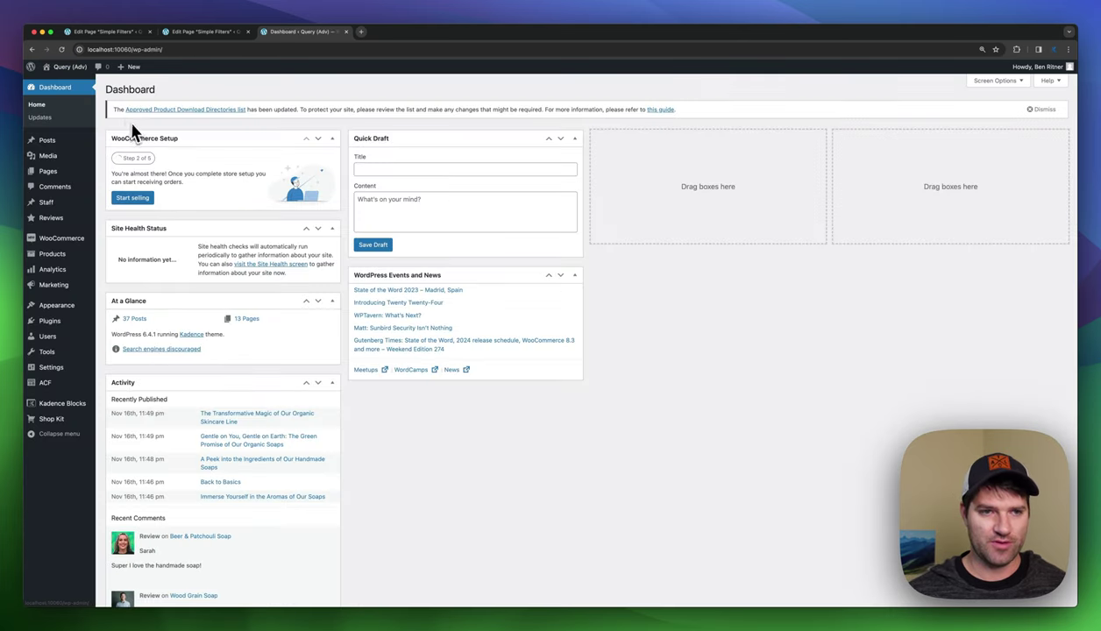
{"action": "left_click", "coordinate": [77, 209]}
{"action": "left_click", "coordinate": [131, 246]}
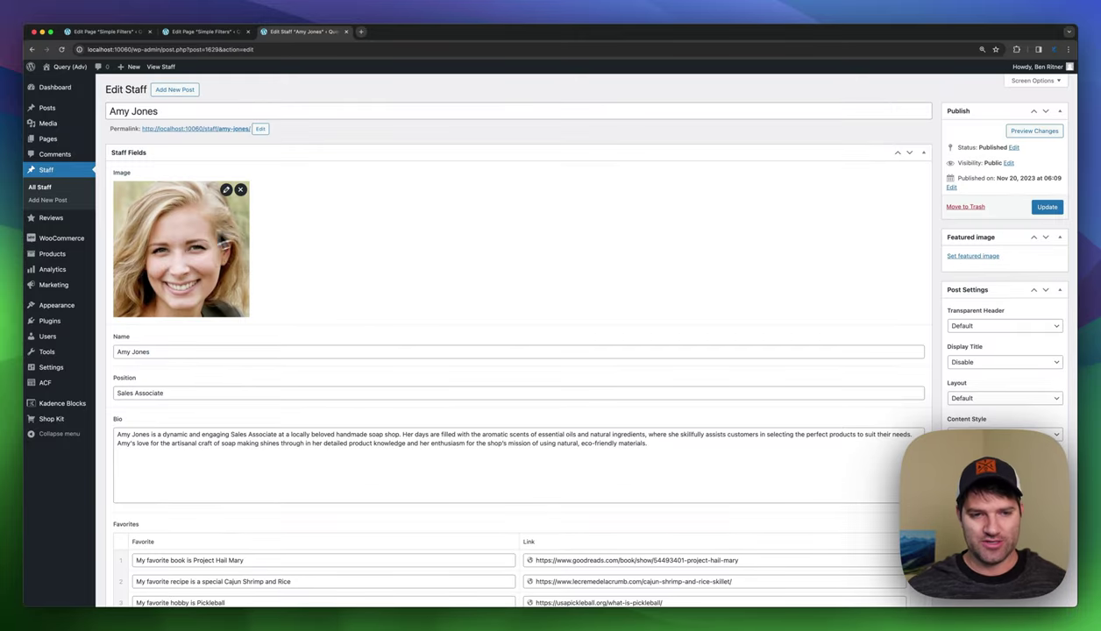
{"action": "scroll", "coordinate": [211, 238], "scroll_direction": "down", "scroll_amount": 2}
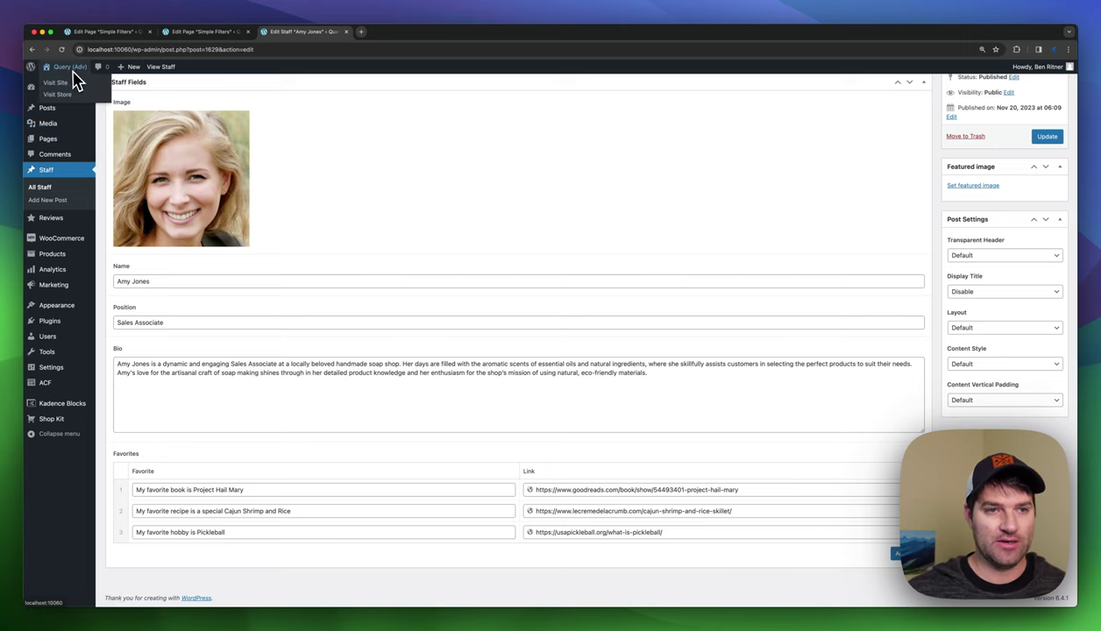
Step: Return to the site's Staff page and open it for editing
{"action": "left_click", "coordinate": [78, 84]}
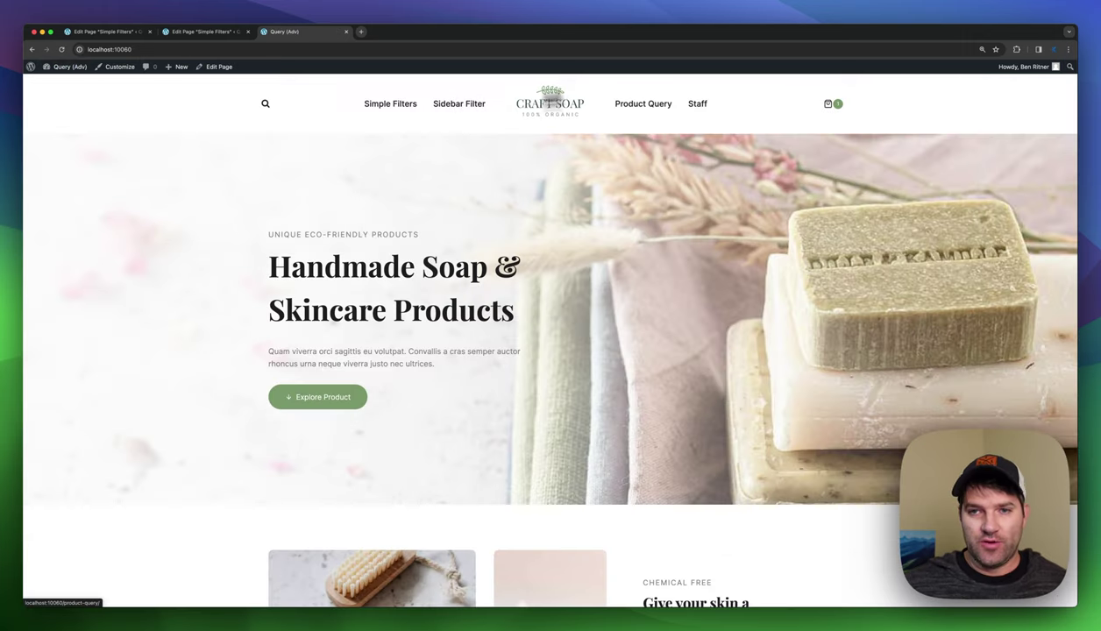
{"action": "left_click", "coordinate": [692, 104]}
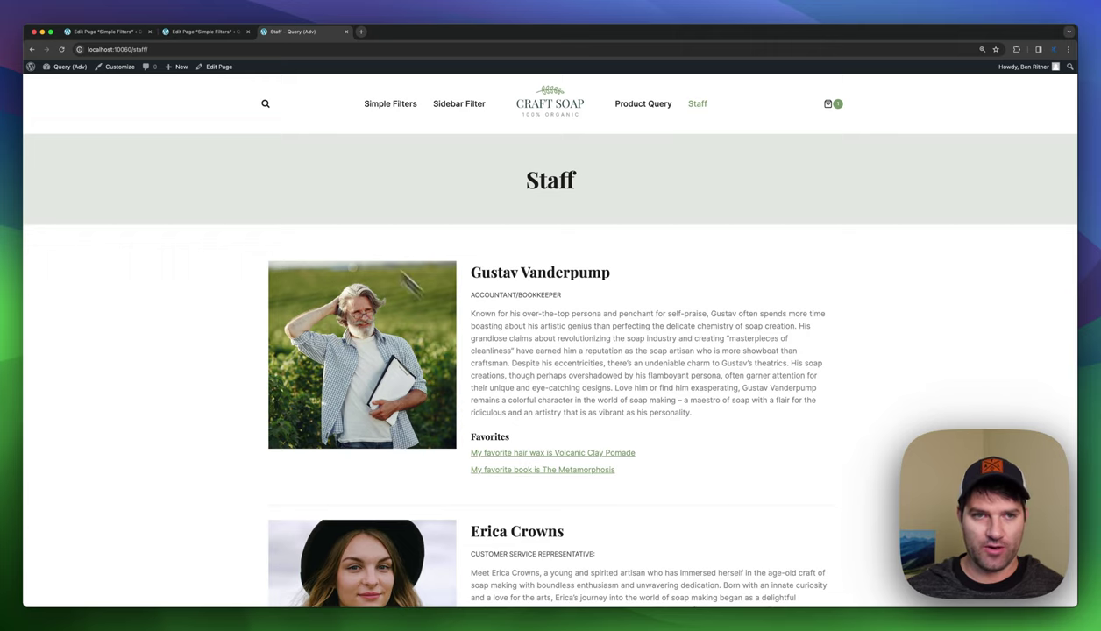
{"action": "left_click", "coordinate": [219, 68]}
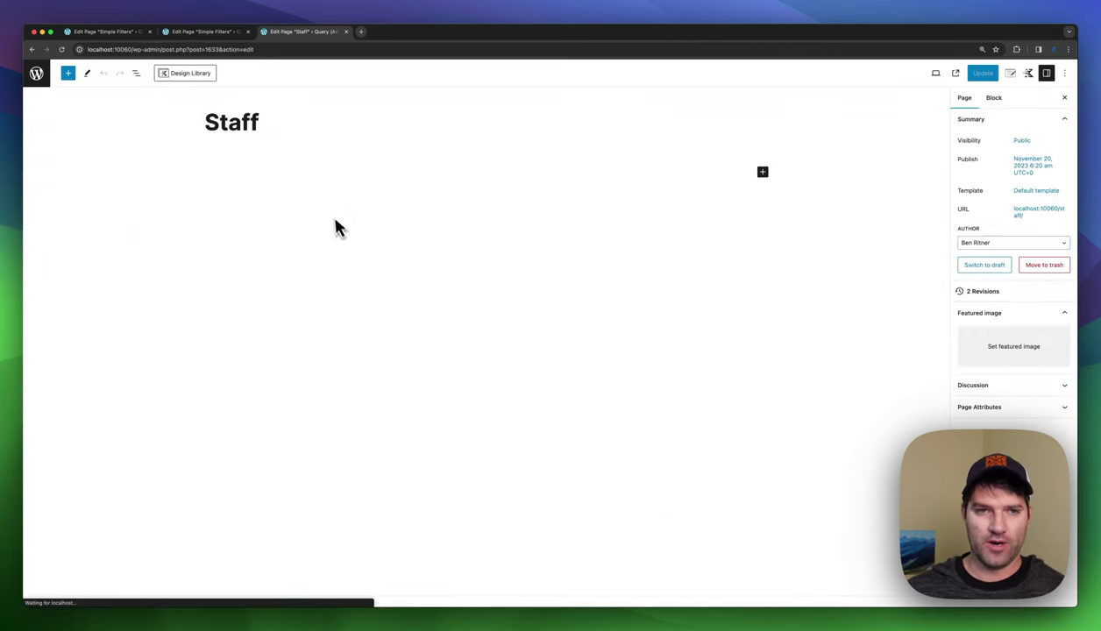
Step: Select the Staff page's Query Card and expand its Row Layout and both Sections in the block structure
{"action": "left_click", "coordinate": [136, 74]}
{"action": "left_click", "coordinate": [545, 243]}
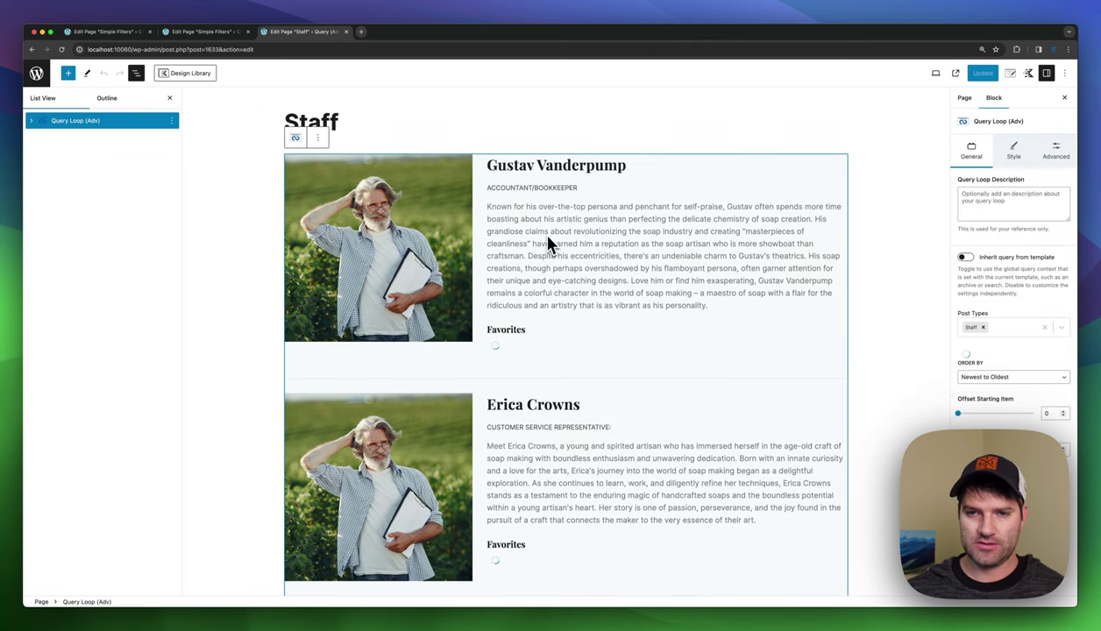
{"action": "left_click", "coordinate": [550, 242]}
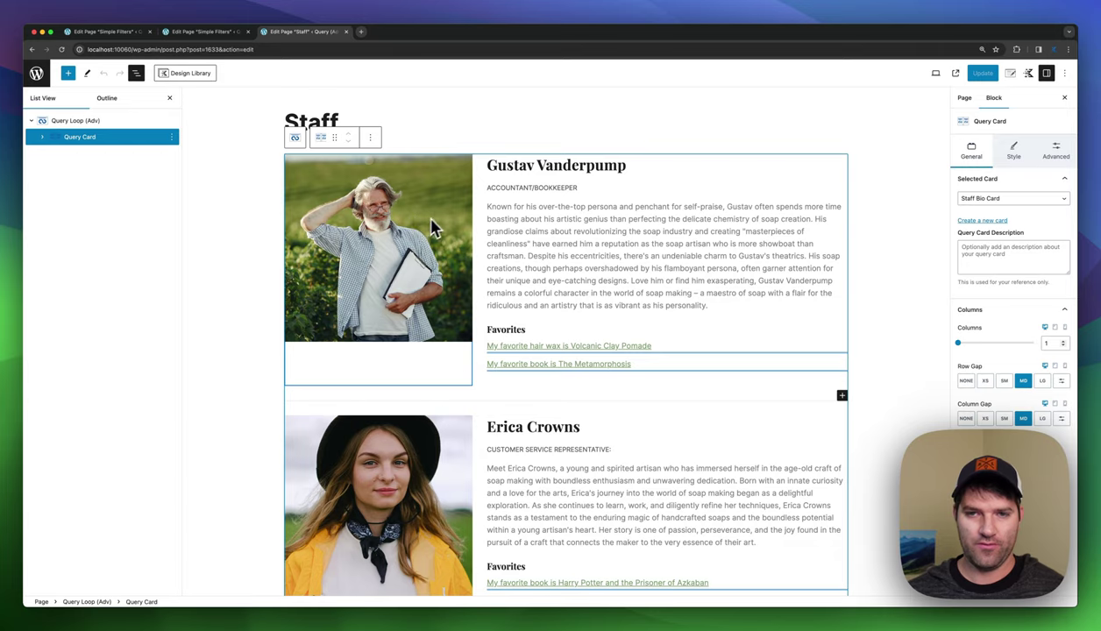
{"action": "left_click", "coordinate": [42, 137]}
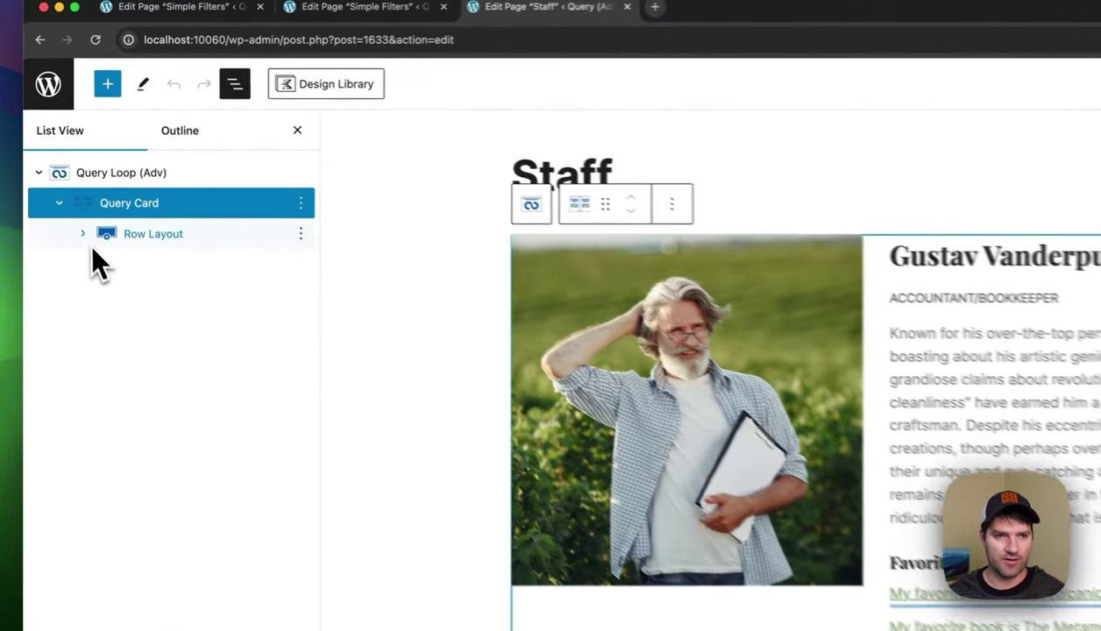
{"action": "left_click", "coordinate": [54, 154]}
{"action": "left_click", "coordinate": [68, 170]}
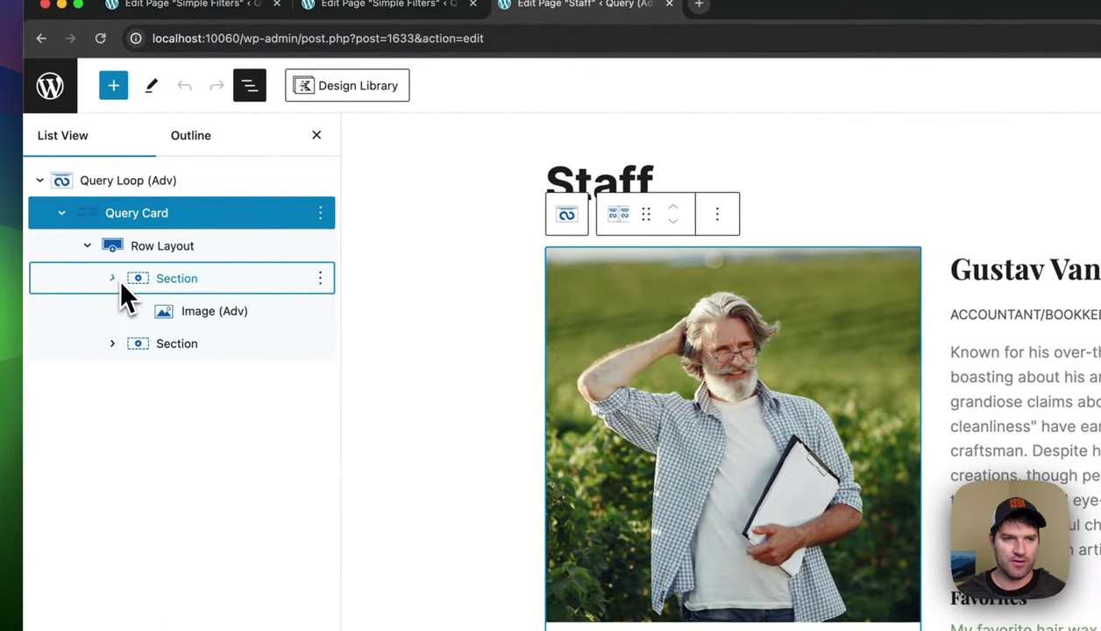
{"action": "left_click", "coordinate": [112, 344]}
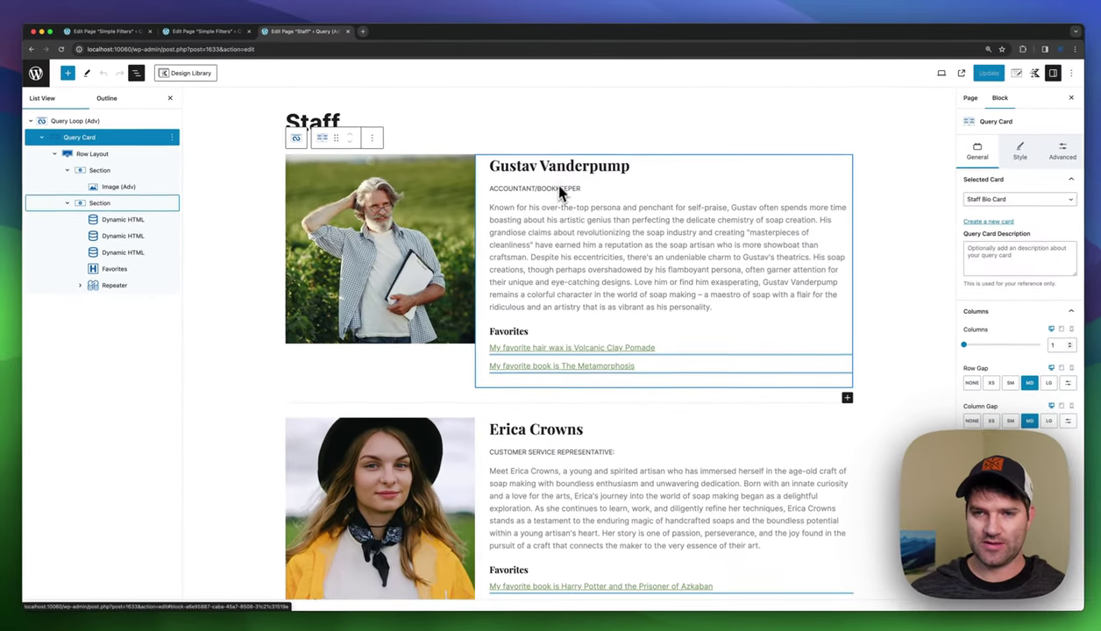
Step: Inspect the settings of the Position and Bio Dynamic HTML blocks, the Favorites heading and the Repeater
{"action": "left_click", "coordinate": [1095, 316]}
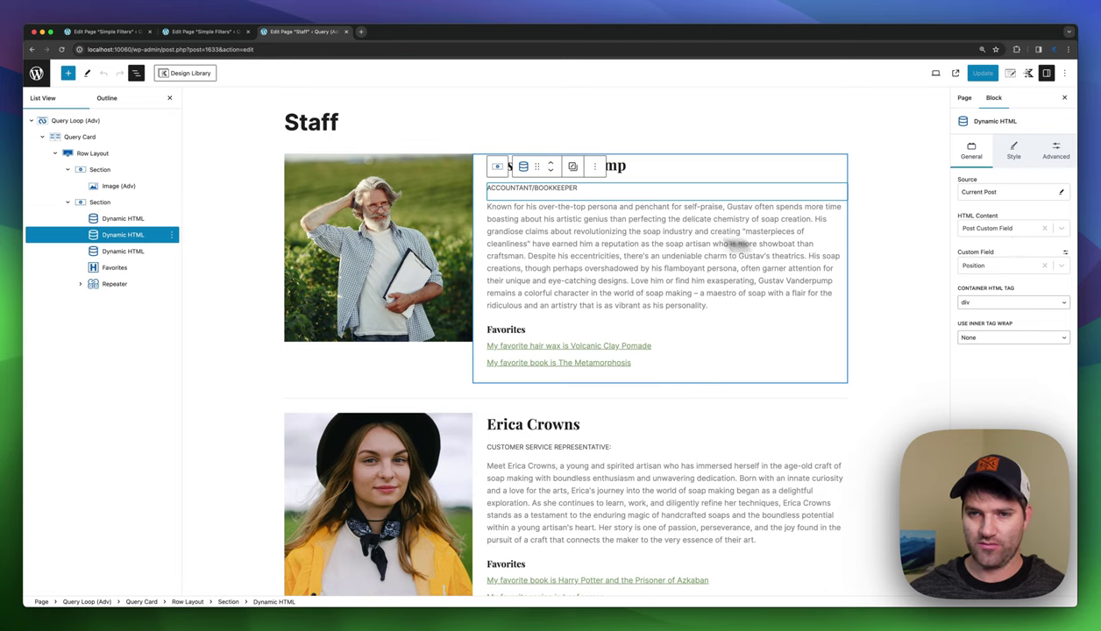
{"action": "left_click", "coordinate": [584, 245]}
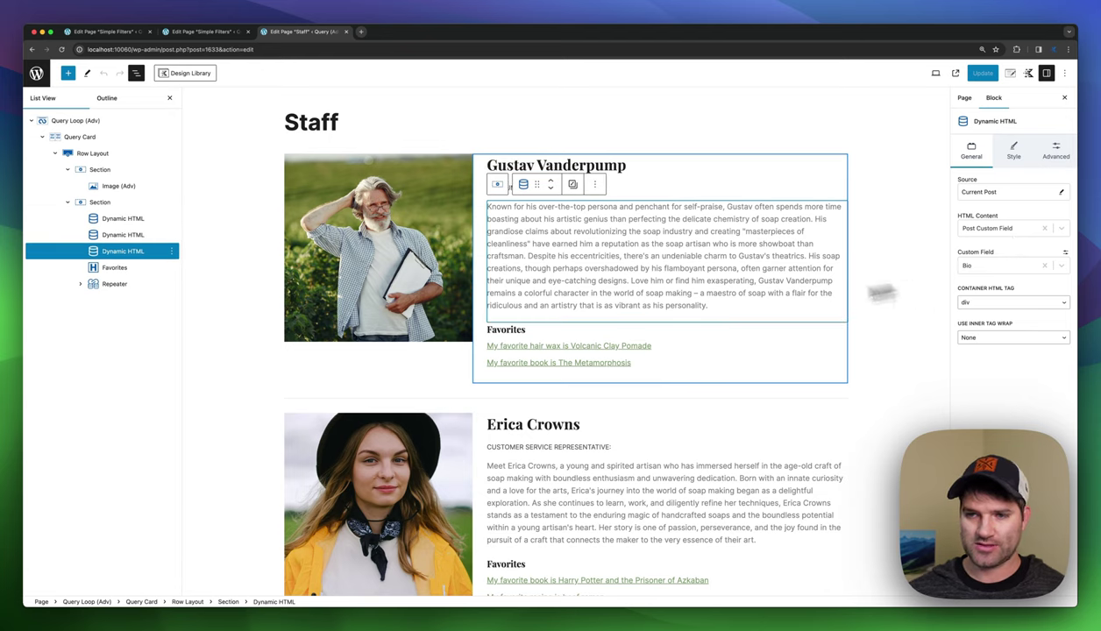
{"action": "left_click", "coordinate": [513, 333]}
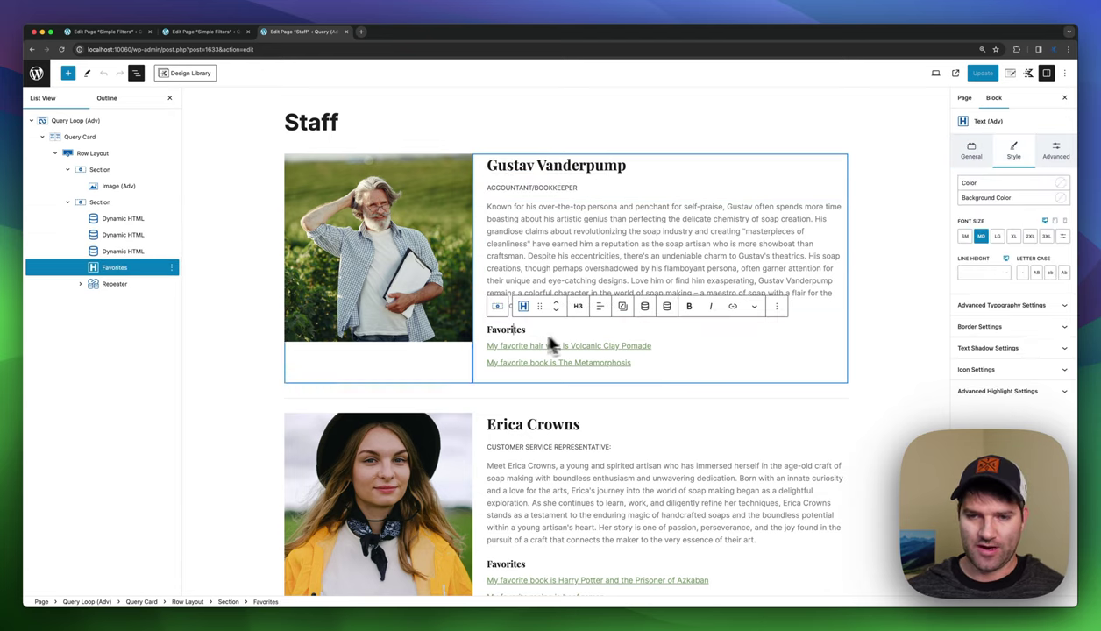
{"action": "left_click", "coordinate": [110, 281]}
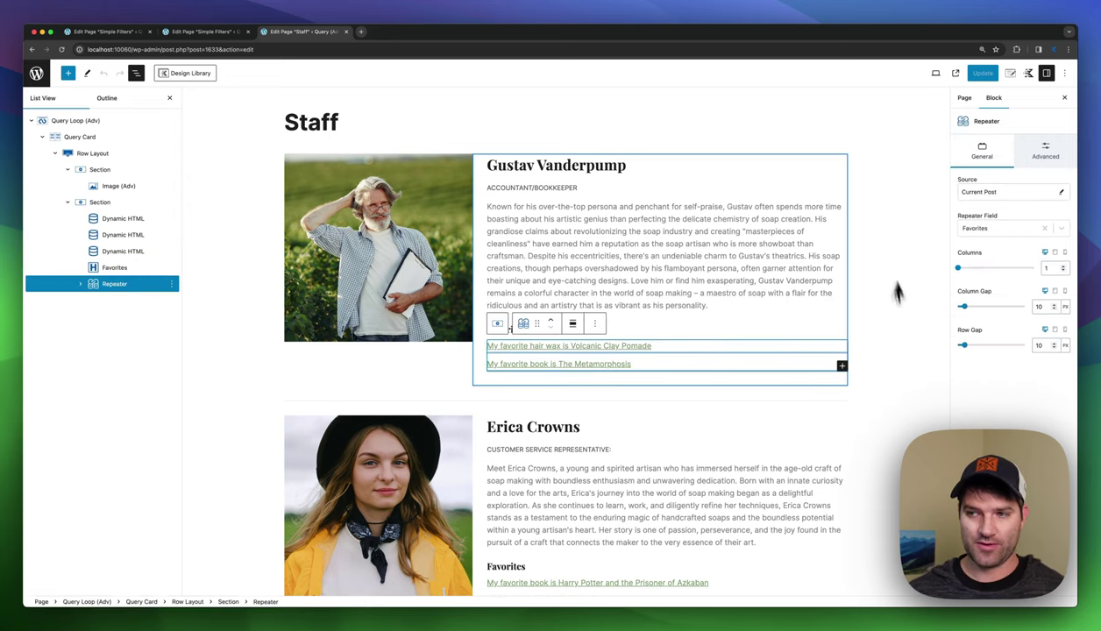
Step: Review the favorites lists on the staff cards in the editor and open the published Staff page
{"action": "scroll", "coordinate": [545, 373], "scroll_direction": "down", "scroll_amount": 3}
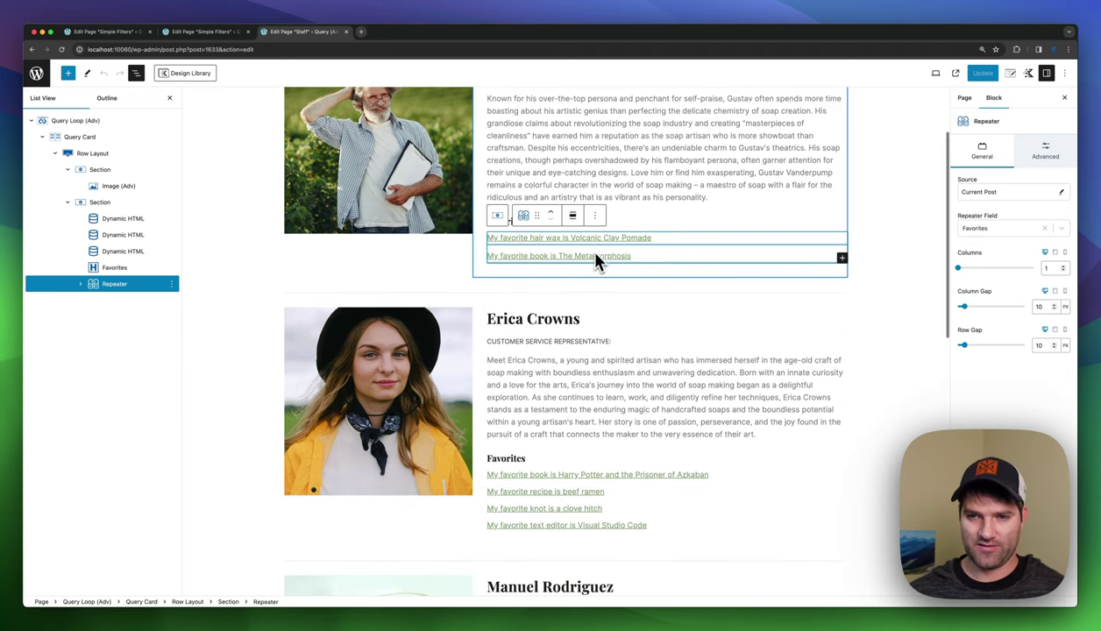
{"action": "scroll", "coordinate": [533, 410], "scroll_direction": "down", "scroll_amount": 2}
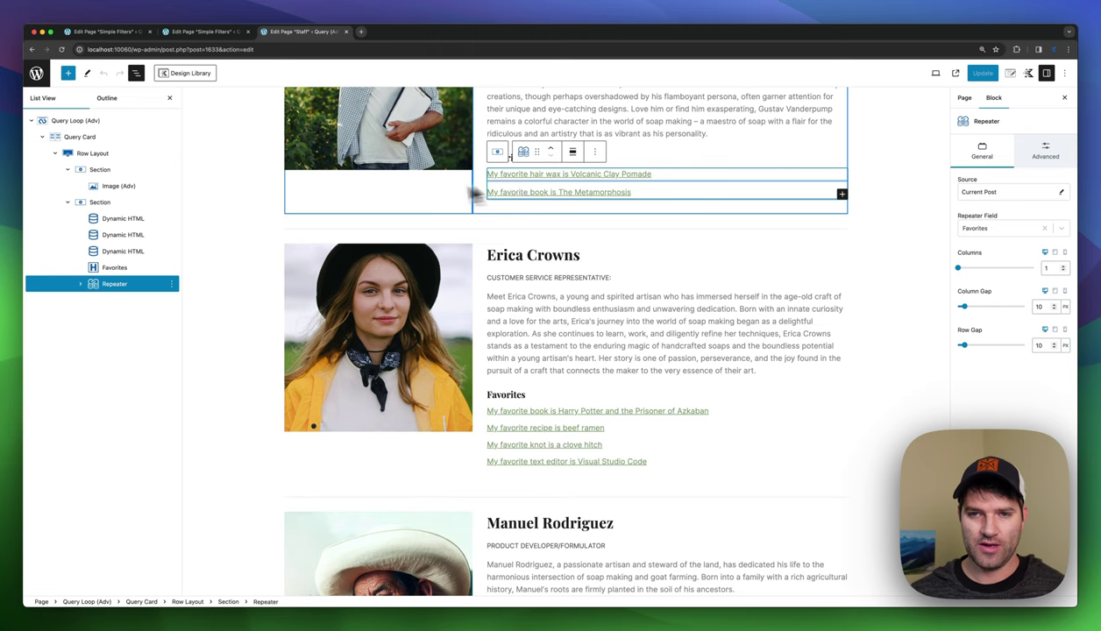
{"action": "scroll", "coordinate": [595, 368], "scroll_direction": "up", "scroll_amount": 4}
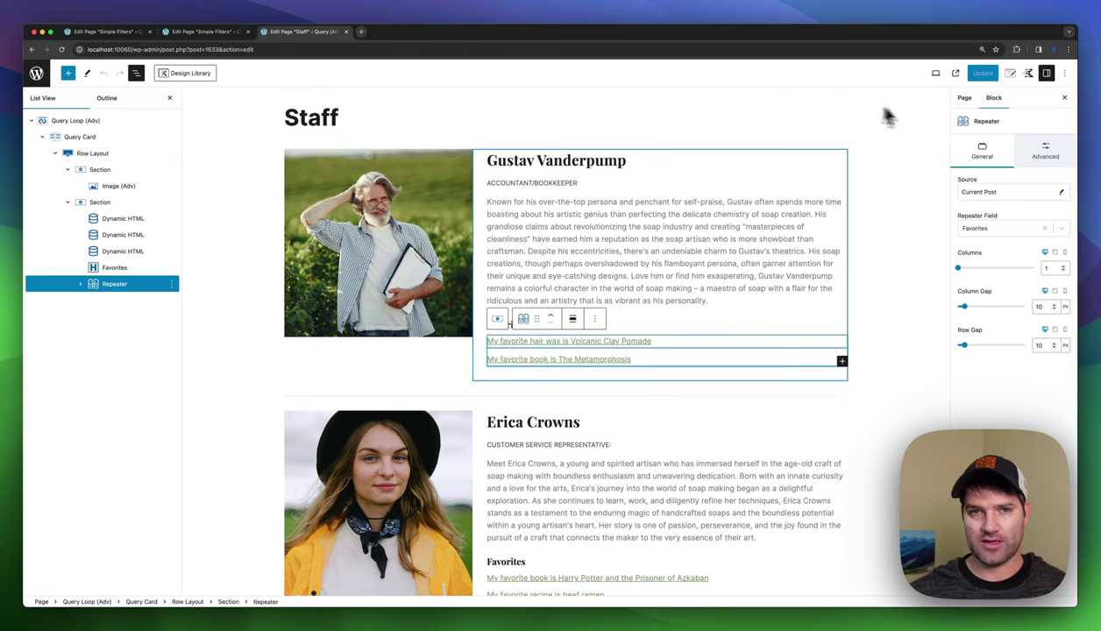
{"action": "left_click", "coordinate": [955, 73]}
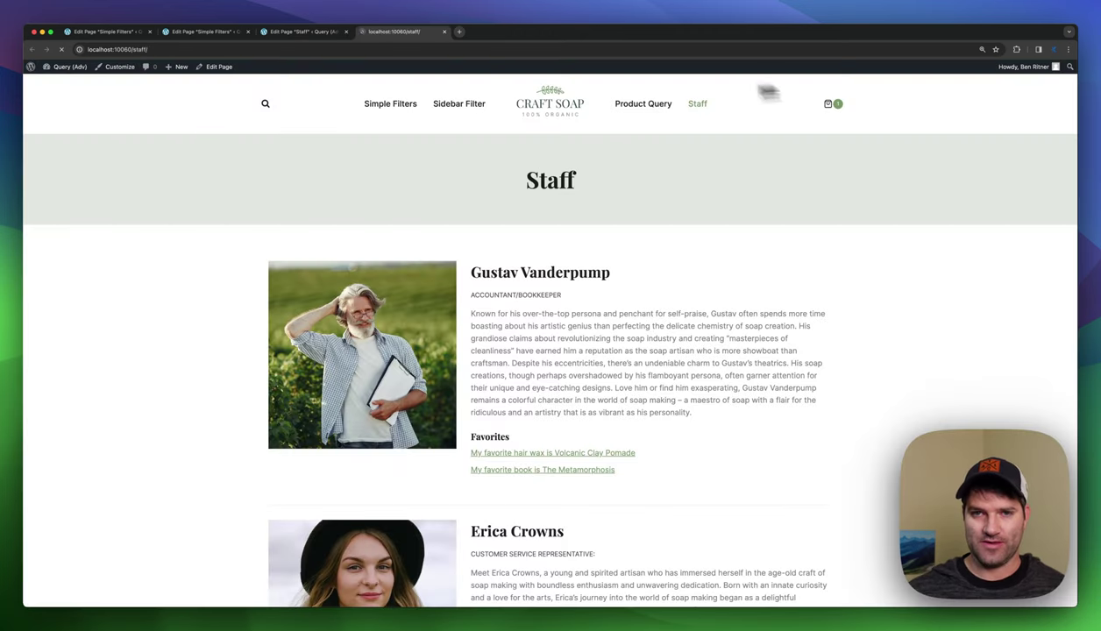
Step: Review the staff cards and their Favorites lists down the whole published Staff page
{"action": "scroll", "coordinate": [526, 333], "scroll_direction": "down", "scroll_amount": 3}
{"action": "scroll", "coordinate": [581, 395], "scroll_direction": "down", "scroll_amount": 10}
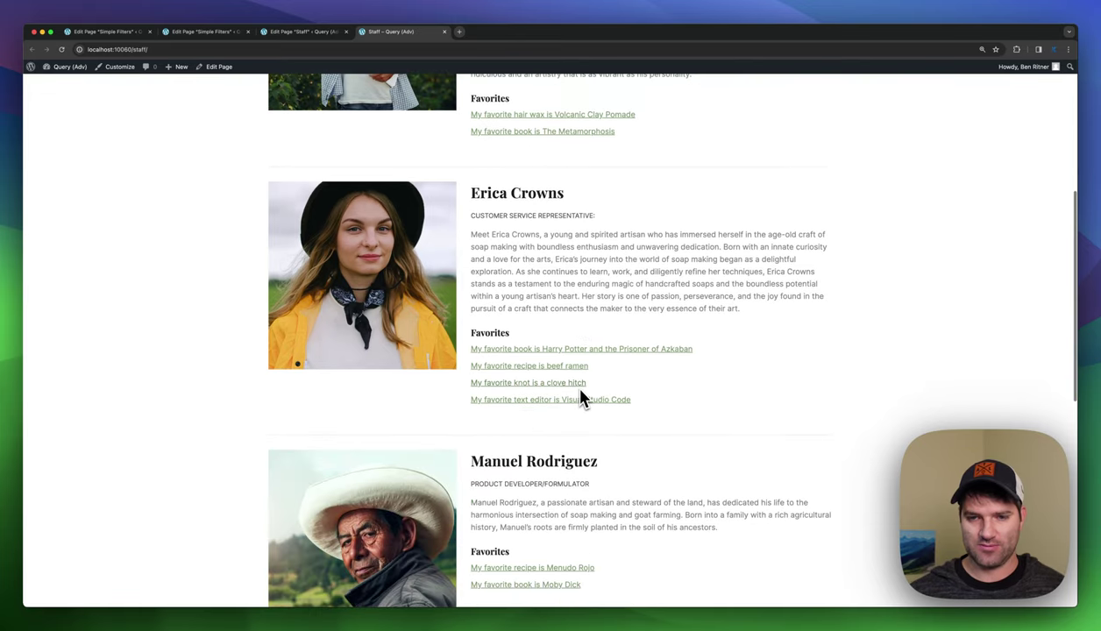
{"action": "scroll", "coordinate": [543, 438], "scroll_direction": "down", "scroll_amount": 3}
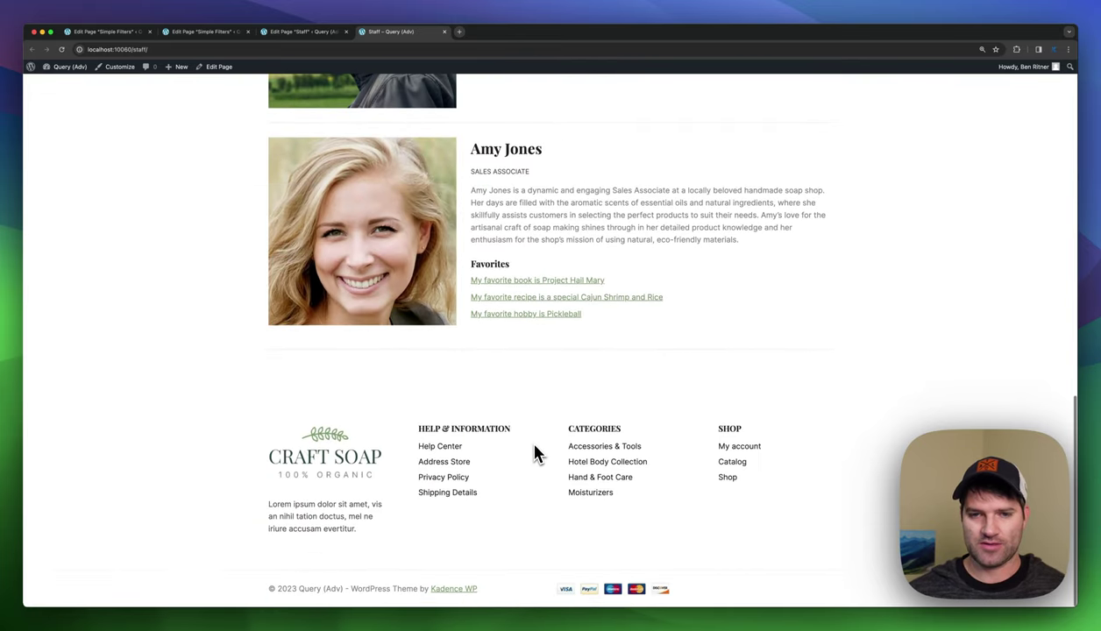
{"action": "scroll", "coordinate": [535, 454], "scroll_direction": "up", "scroll_amount": 15}
Step: Return to the Staff page editor and inspect the settings of its Query Loop and Query Card blocks
{"action": "left_click", "coordinate": [315, 32]}
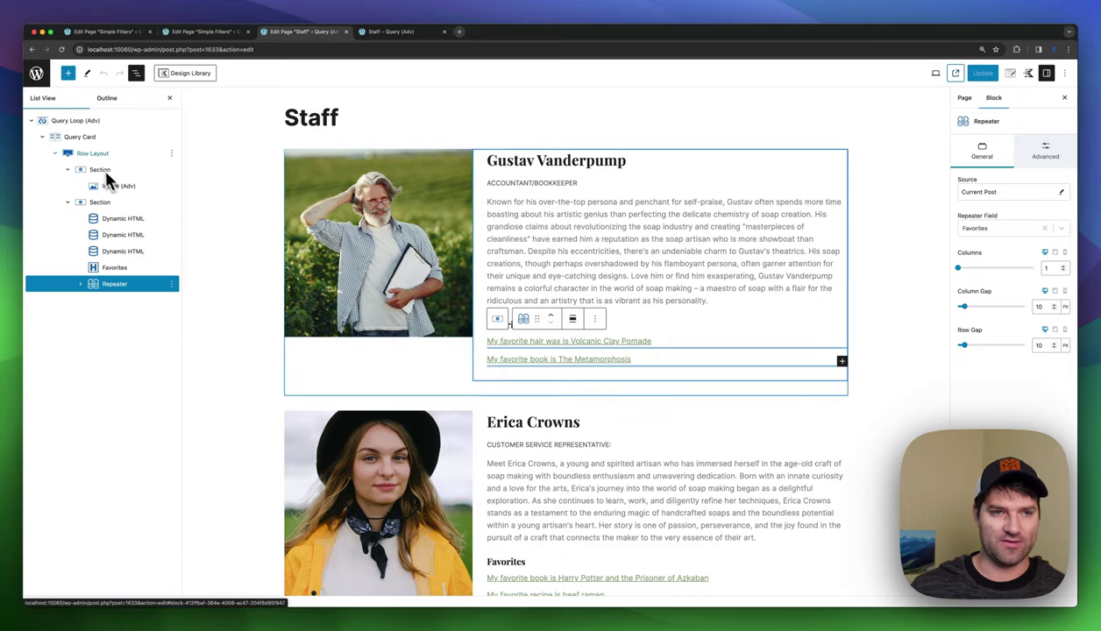
{"action": "left_click", "coordinate": [83, 135]}
{"action": "left_click", "coordinate": [76, 120]}
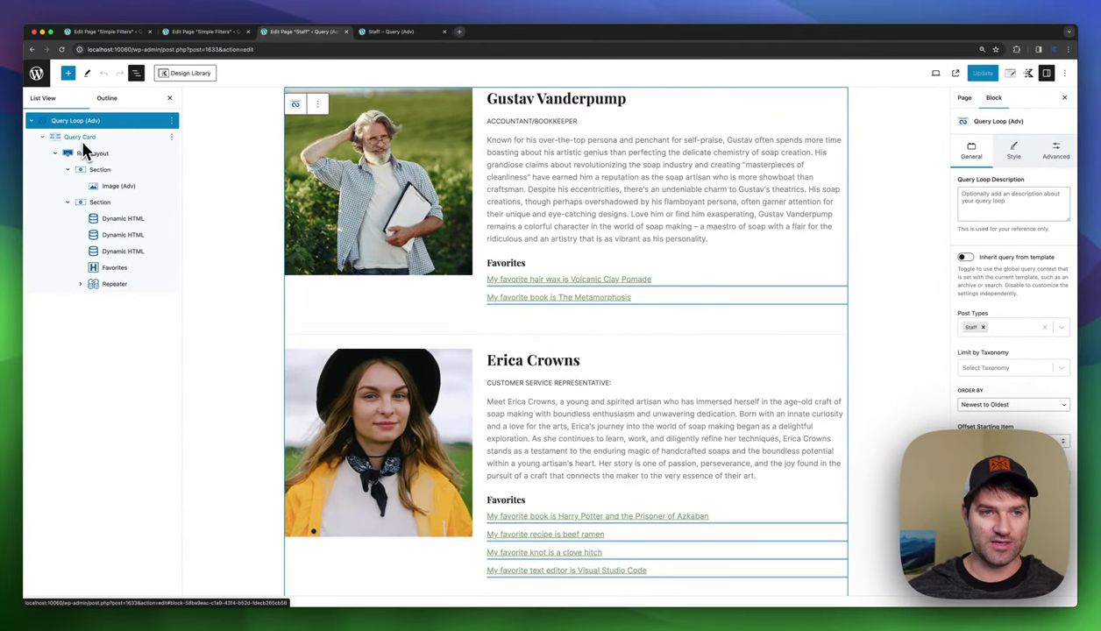
{"action": "left_click", "coordinate": [80, 138]}
Step: Leave the Staff page editor and open the Kadence Blocks list of all query cards
{"action": "left_click", "coordinate": [36, 73]}
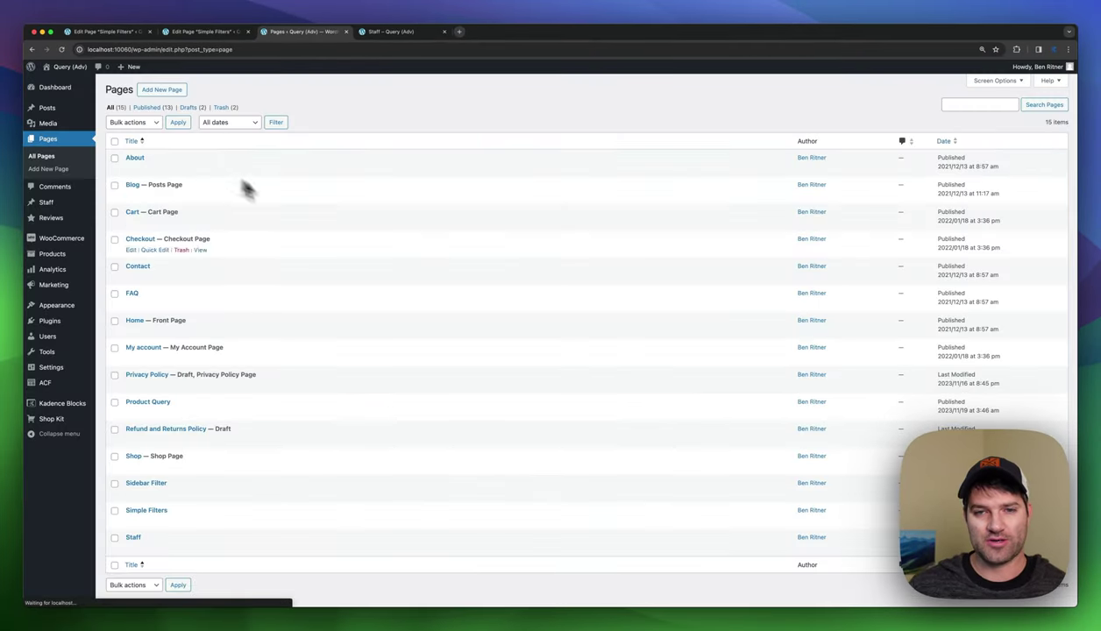
{"action": "mouse_move", "coordinate": [80, 409]}
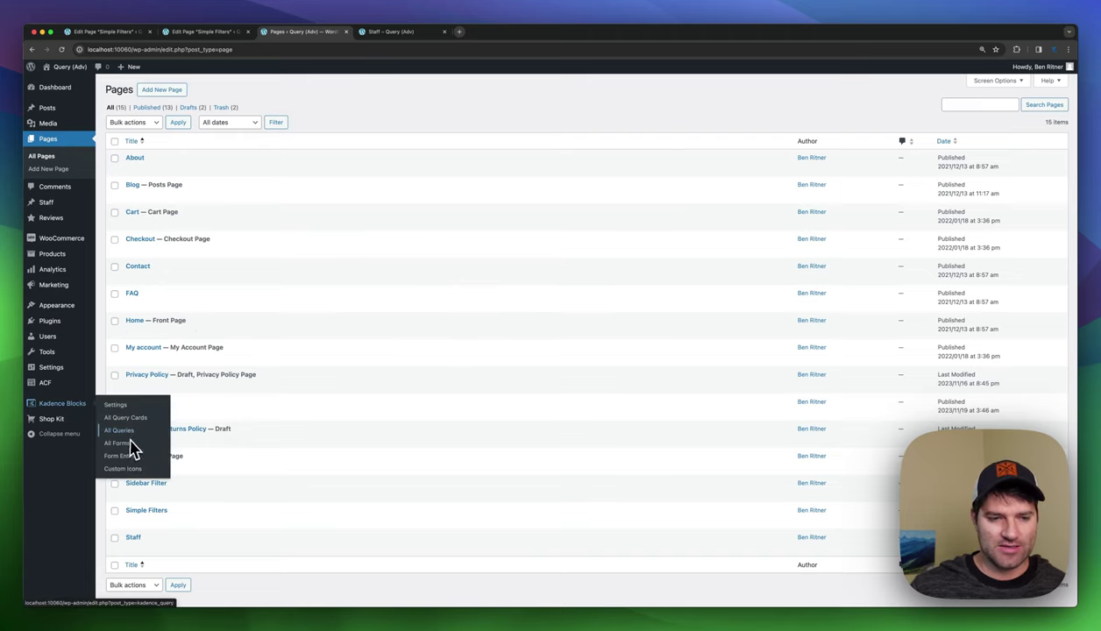
{"action": "left_click", "coordinate": [128, 419]}
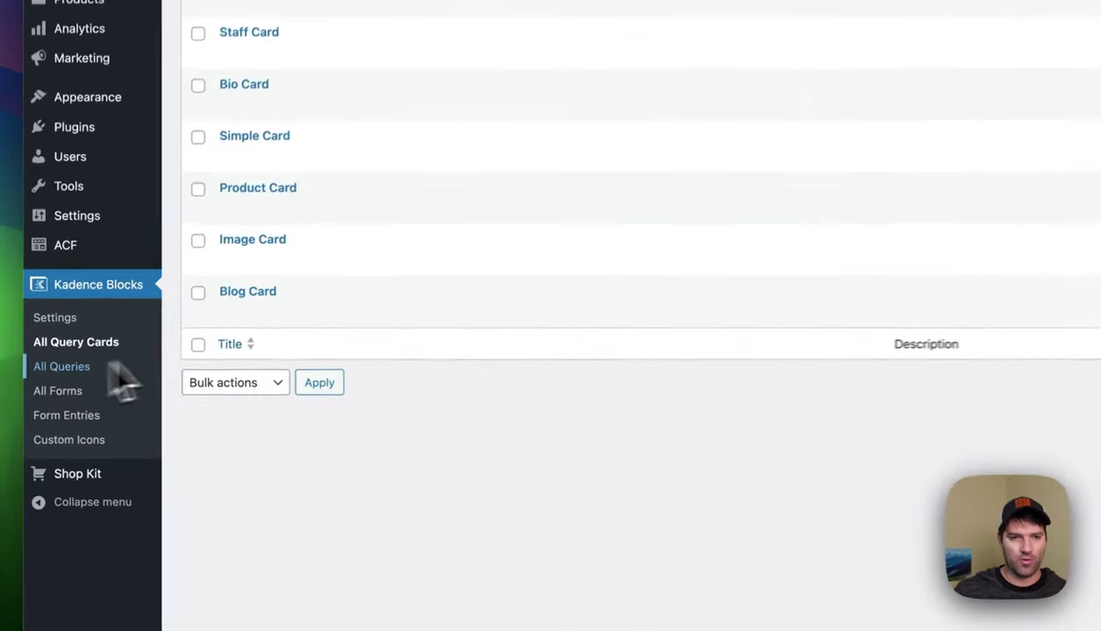
Step: Start a new query from the Kadence Blocks queries list and browse the available initial layouts
{"action": "left_click", "coordinate": [114, 370]}
{"action": "scroll", "coordinate": [429, 245], "scroll_direction": "up", "scroll_amount": 2}
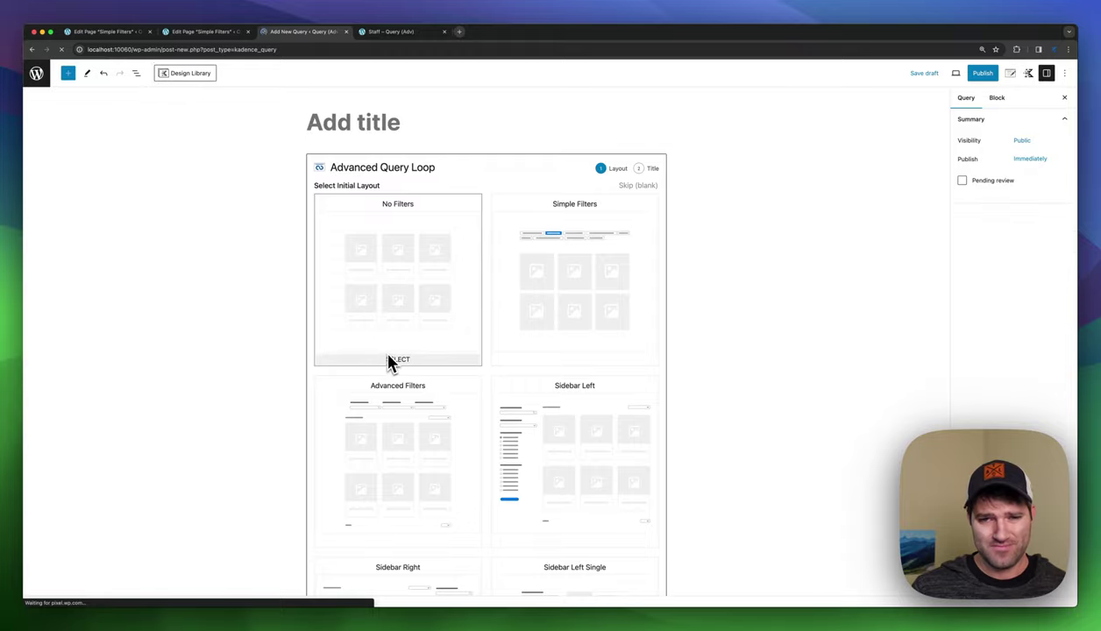
{"action": "scroll", "coordinate": [521, 289], "scroll_direction": "down", "scroll_amount": 2}
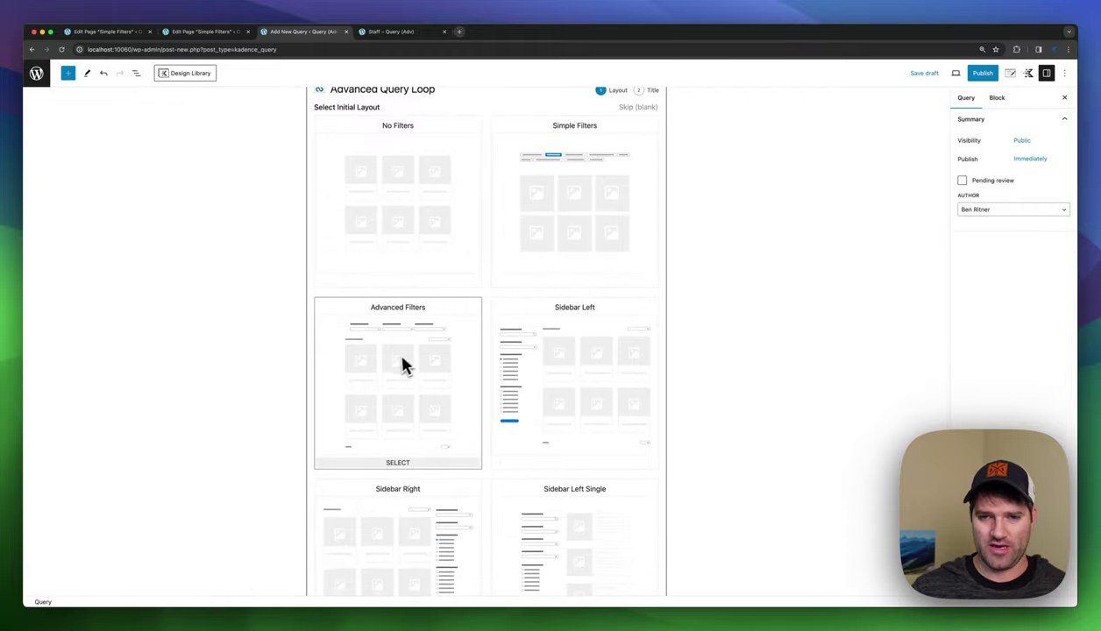
{"action": "scroll", "coordinate": [497, 368], "scroll_direction": "down", "scroll_amount": 2}
{"action": "scroll", "coordinate": [578, 421], "scroll_direction": "up", "scroll_amount": 3}
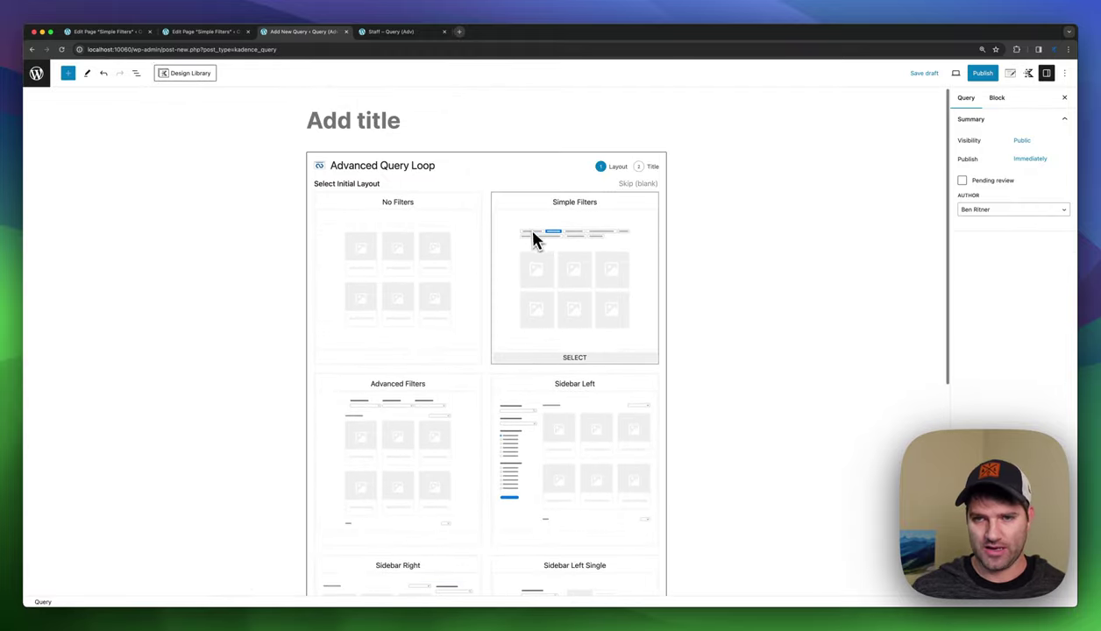
{"action": "scroll", "coordinate": [605, 343], "scroll_direction": "down", "scroll_amount": 3}
{"action": "scroll", "coordinate": [575, 347], "scroll_direction": "up", "scroll_amount": 3}
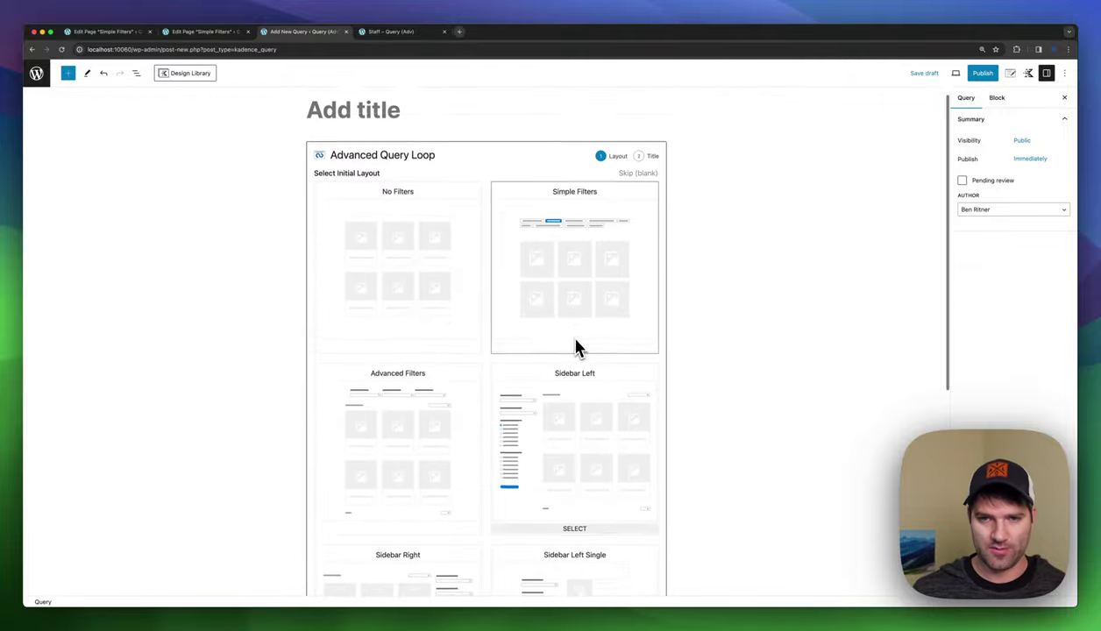
Step: Create "Simple Filters Query" for Posts from the Simple Filters layout and assign the existing Blog Card to it
{"action": "left_click", "coordinate": [567, 272]}
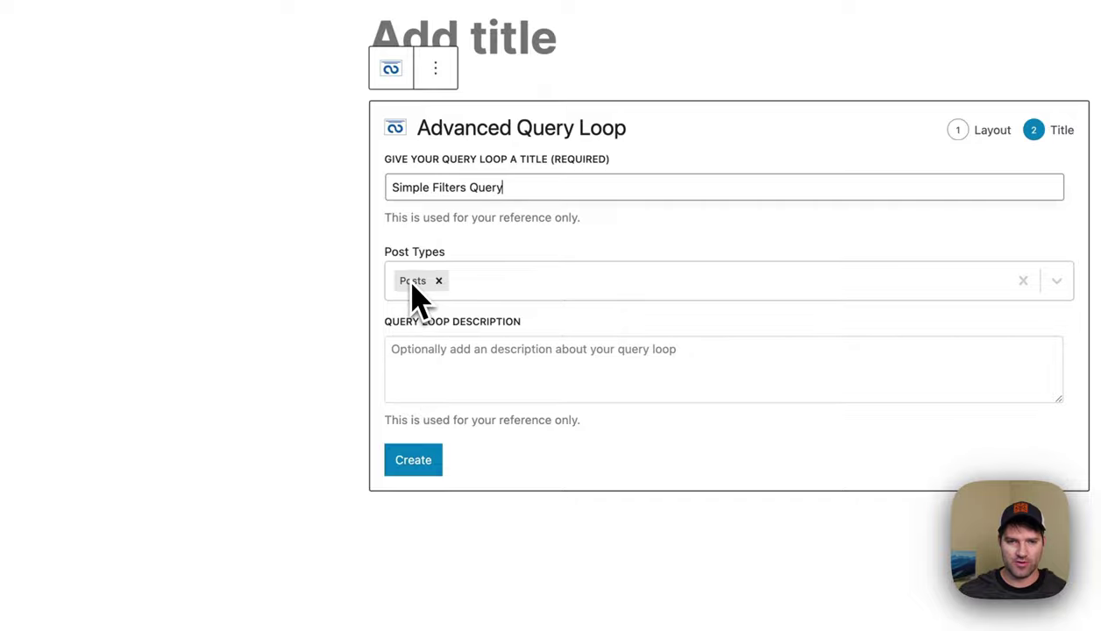
{"action": "left_click", "coordinate": [414, 469]}
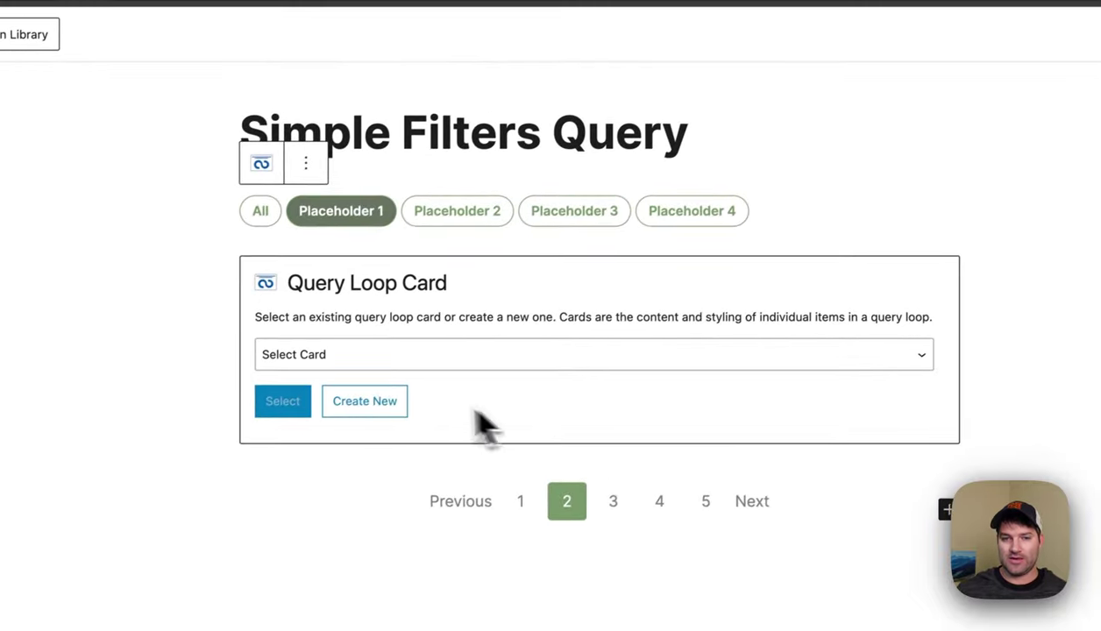
{"action": "left_click", "coordinate": [421, 357]}
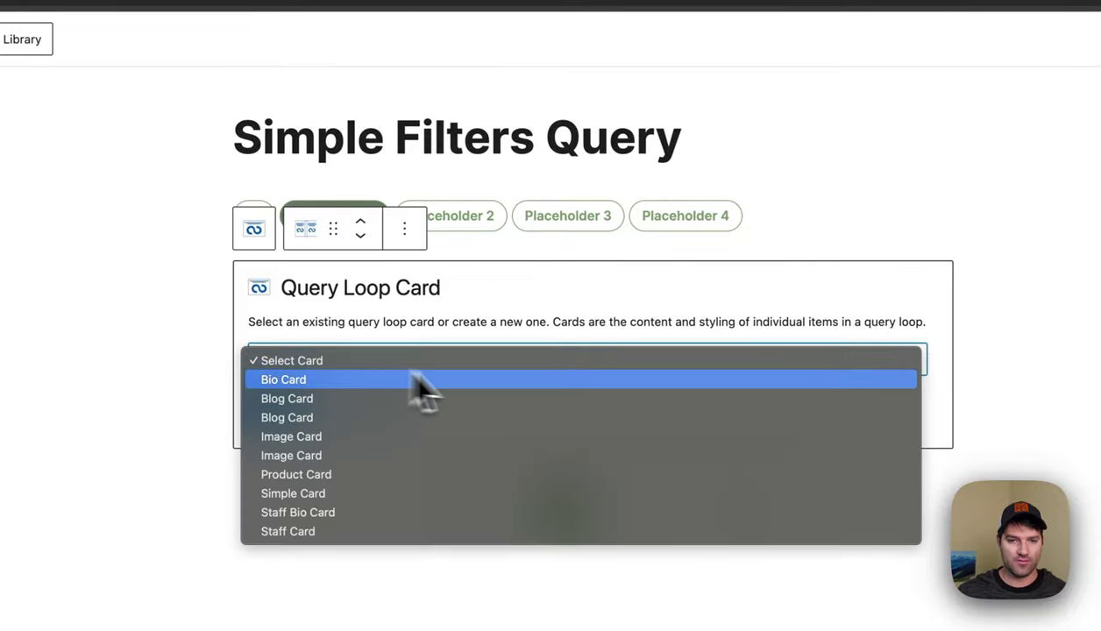
{"action": "left_click", "coordinate": [294, 399]}
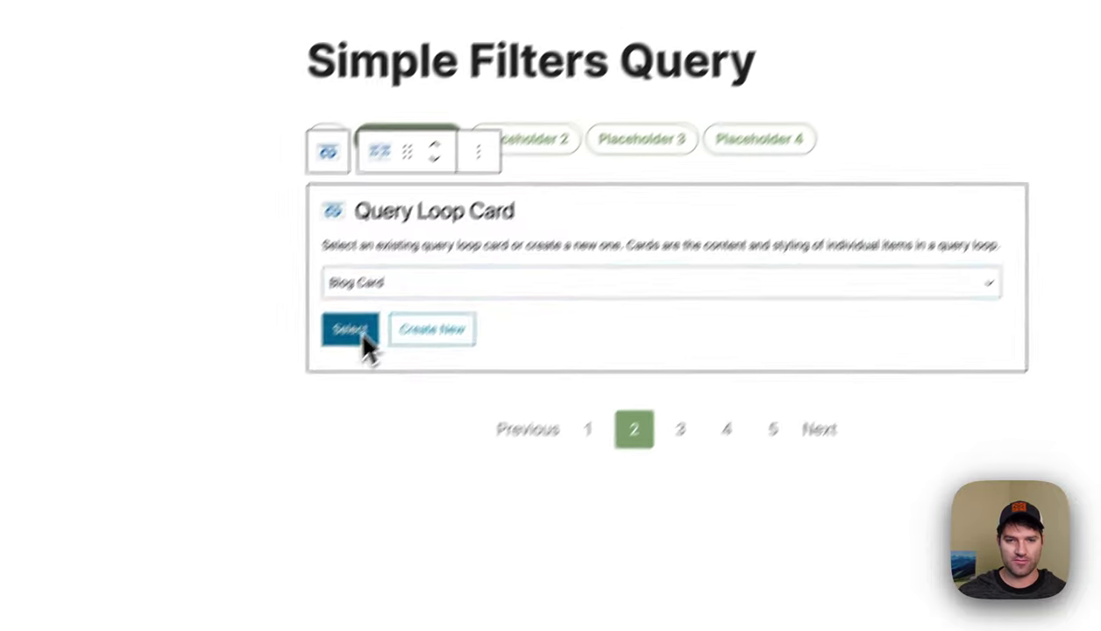
{"action": "left_click", "coordinate": [352, 330]}
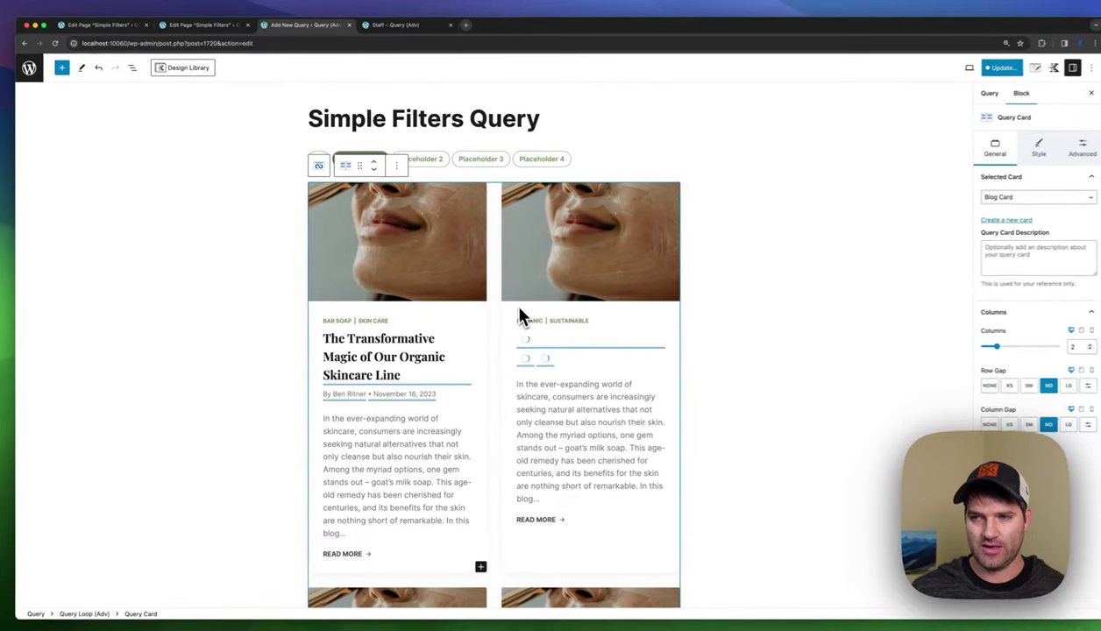
Step: Review the post cards and placeholder filter buttons in the new query and select its Query Loop block
{"action": "scroll", "coordinate": [526, 324], "scroll_direction": "down", "scroll_amount": 3}
{"action": "scroll", "coordinate": [568, 348], "scroll_direction": "up", "scroll_amount": 3}
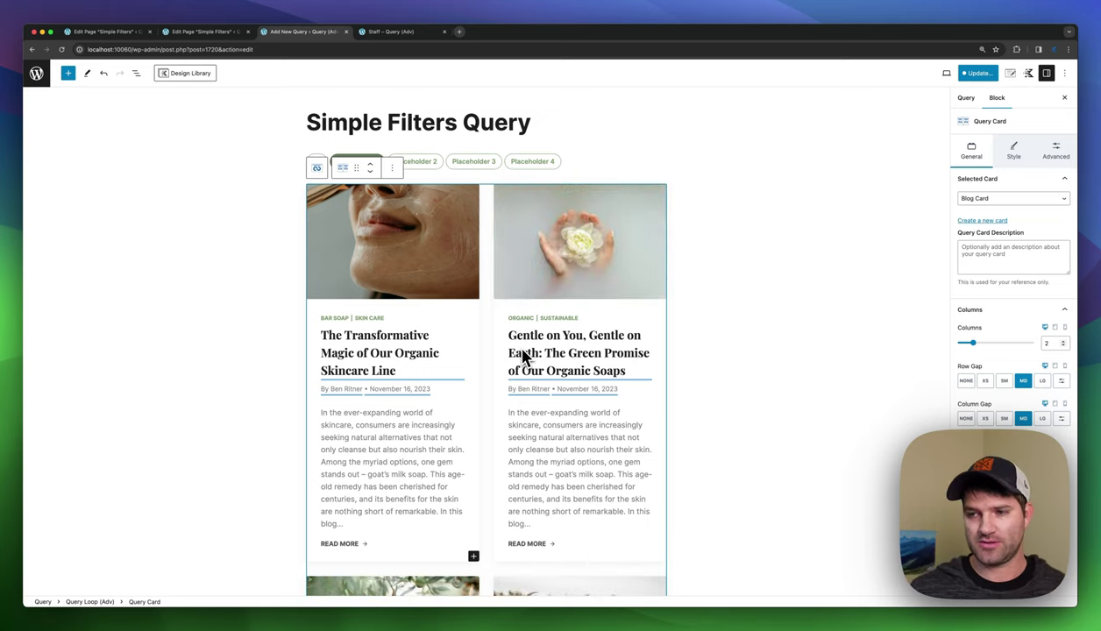
{"action": "scroll", "coordinate": [523, 357], "scroll_direction": "down", "scroll_amount": 1}
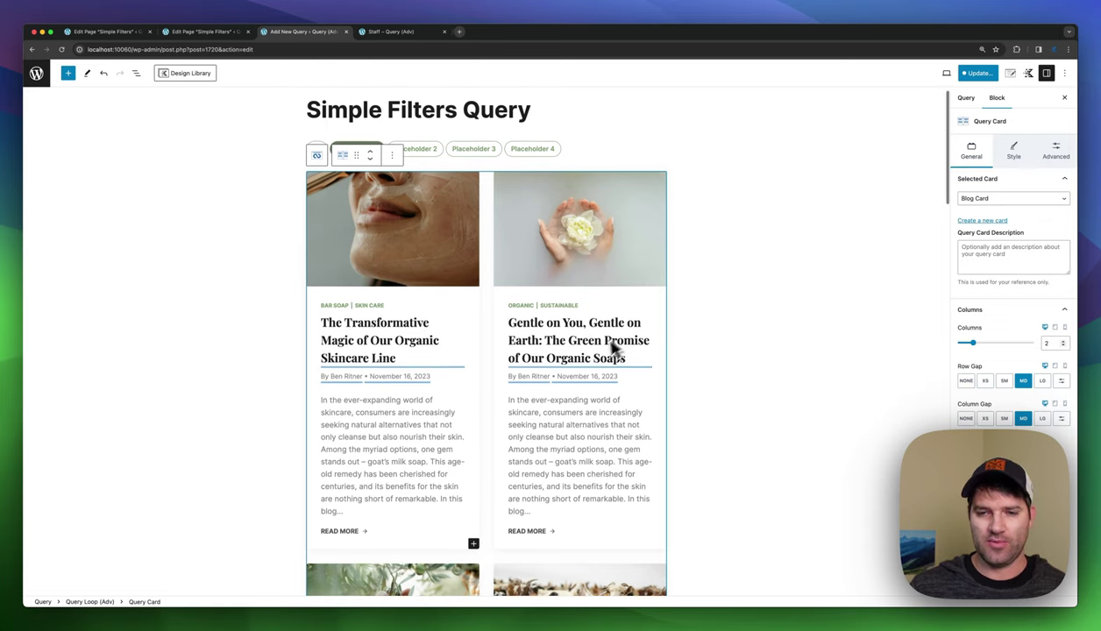
{"action": "scroll", "coordinate": [578, 342], "scroll_direction": "up", "scroll_amount": 1}
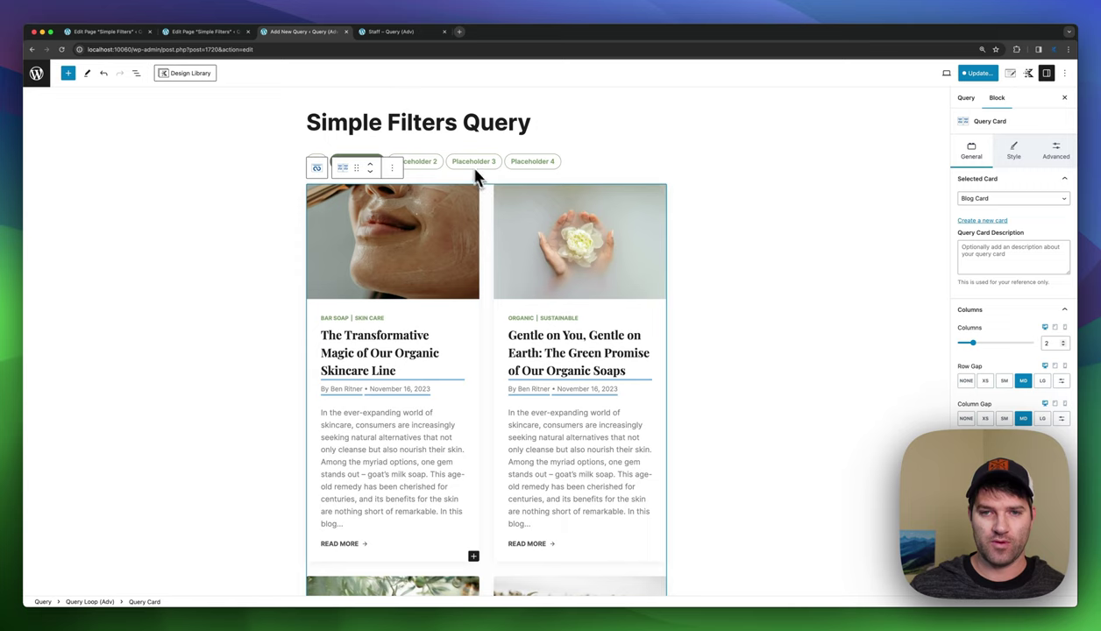
{"action": "left_click", "coordinate": [454, 179]}
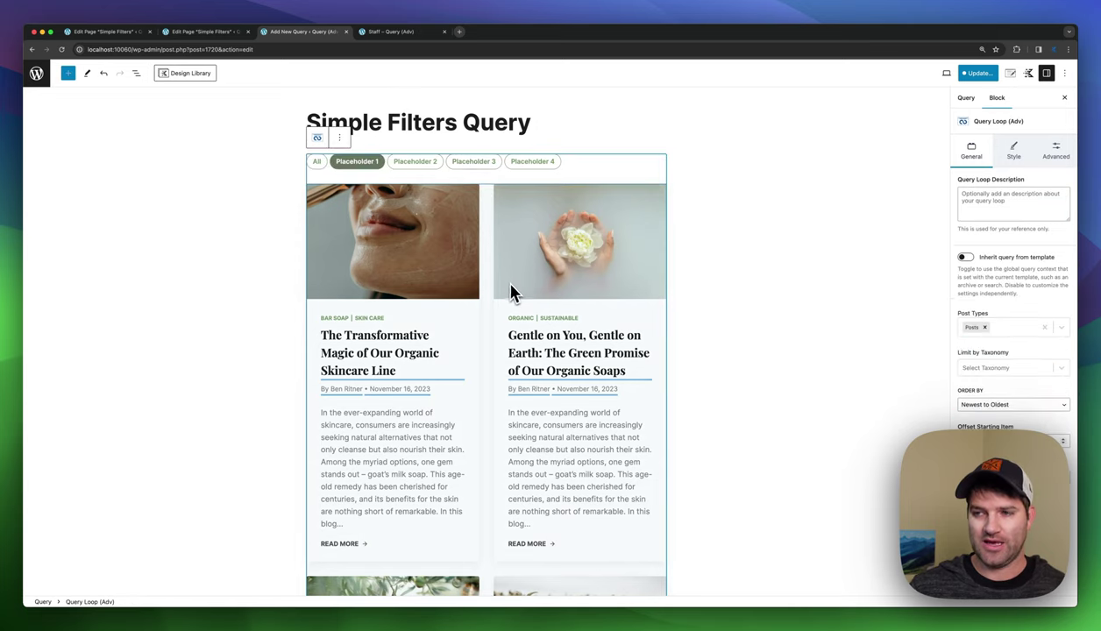
{"action": "scroll", "coordinate": [484, 379], "scroll_direction": "down", "scroll_amount": 1}
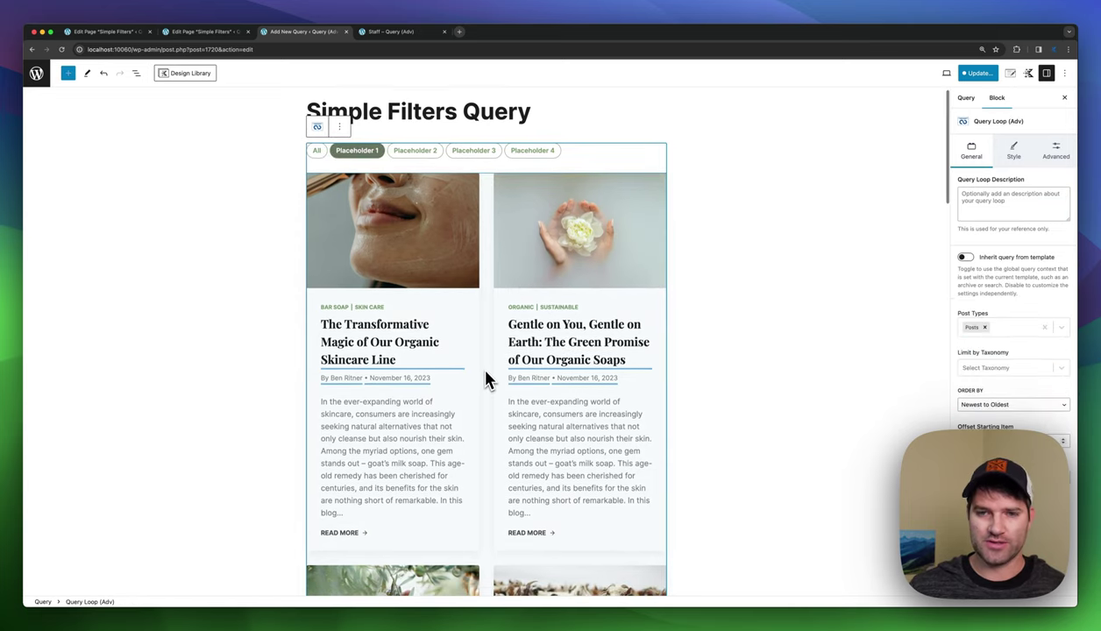